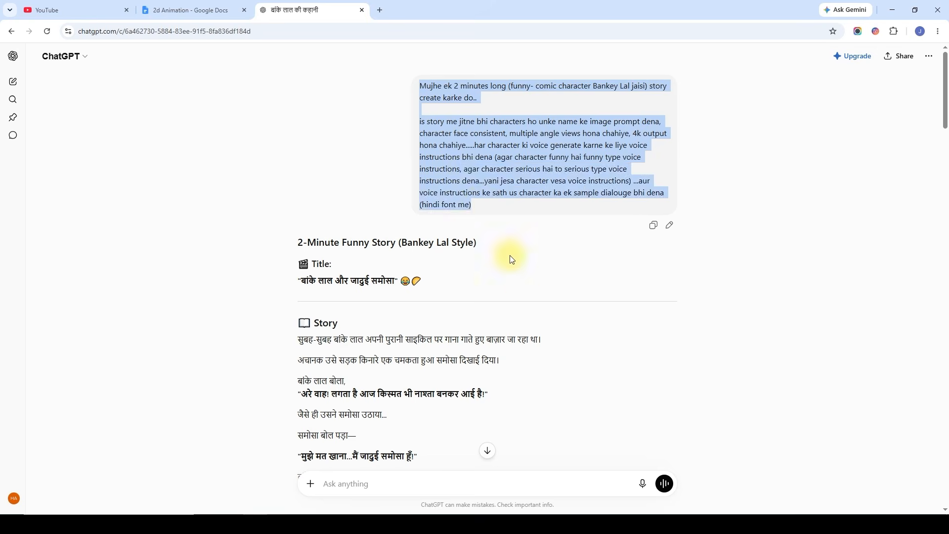
Review the generated Bankey Lal story in the ChatGPT chat, including the main character's appearance prompt, voice instructions and sample dialogue.
click(510, 255)
drag(945, 116, 948, 154)
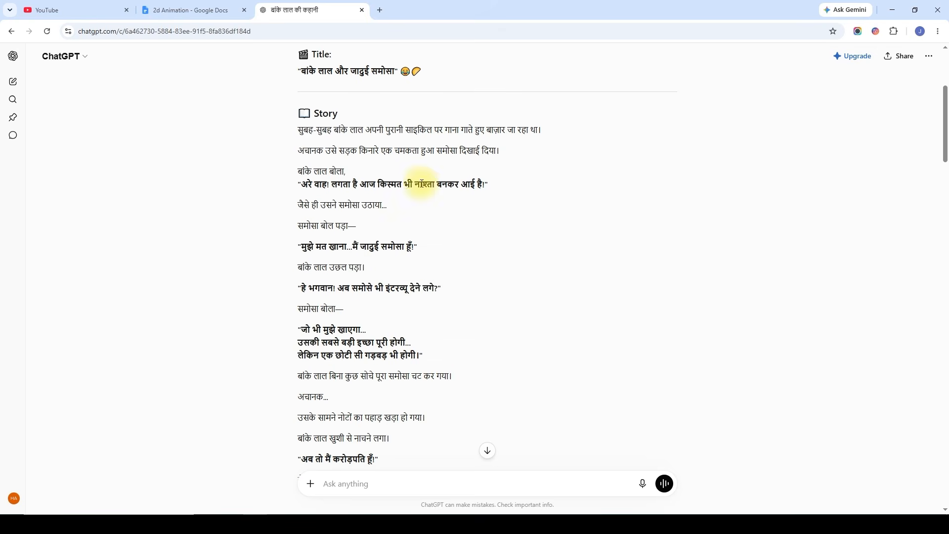
drag(393, 172, 512, 390)
click(513, 390)
drag(945, 150, 945, 273)
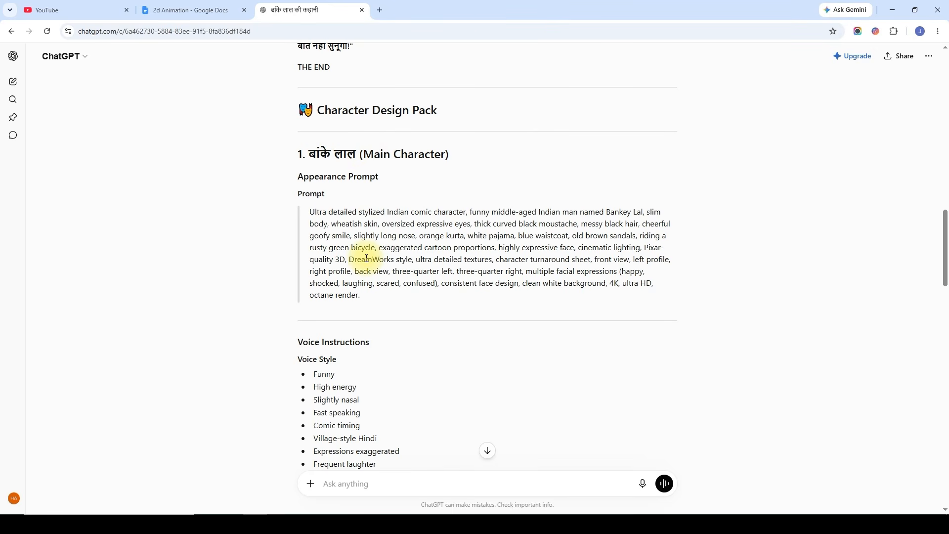
scroll(946, 250, down, 1)
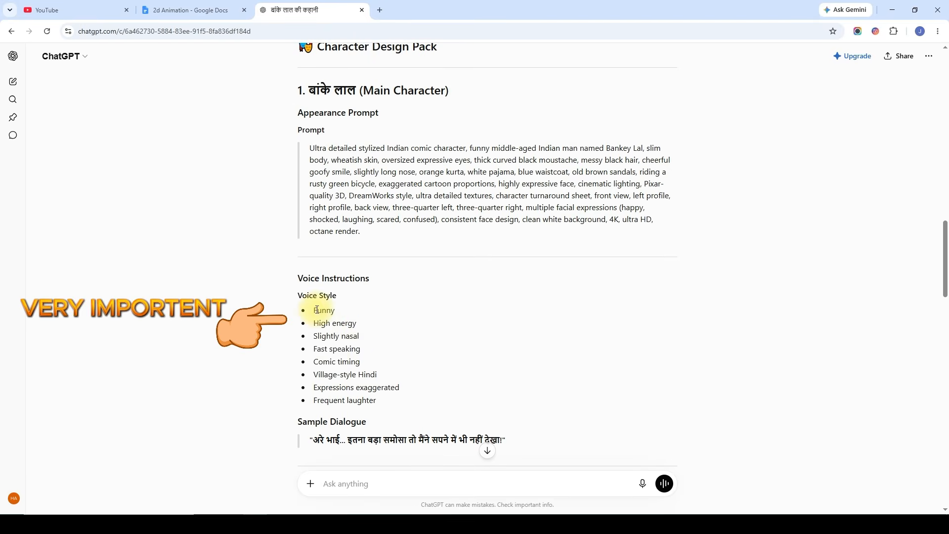
drag(314, 310, 375, 400)
click(430, 297)
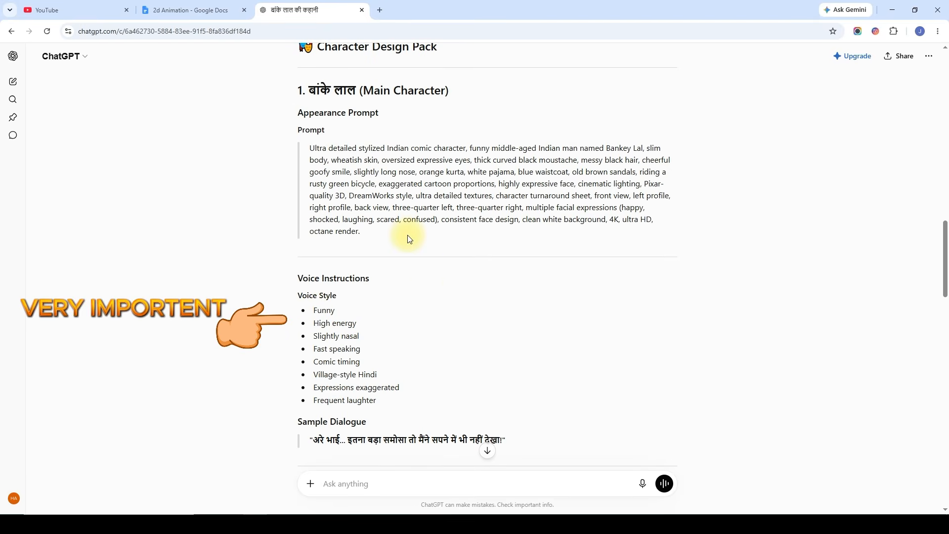
scroll(408, 239, down, 2)
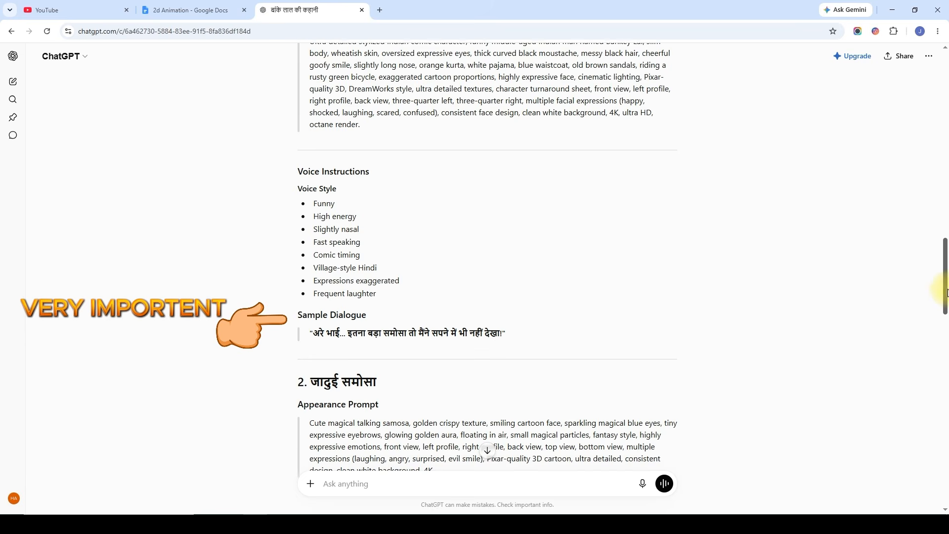
drag(298, 200, 383, 200)
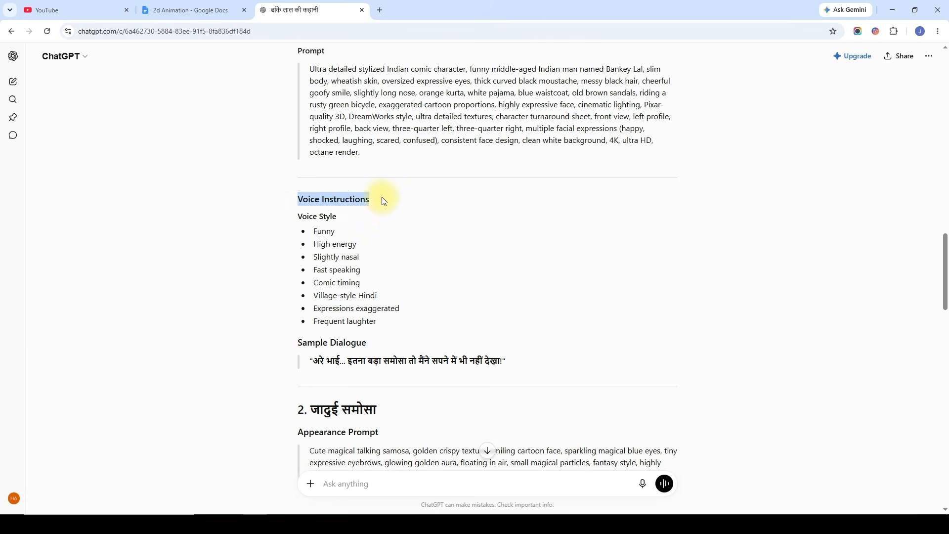
drag(368, 343, 298, 343)
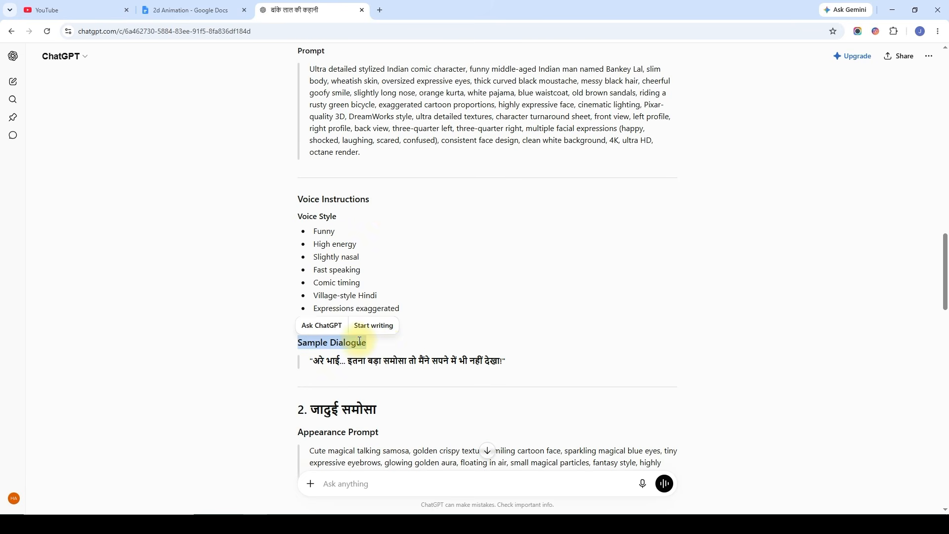
click(389, 350)
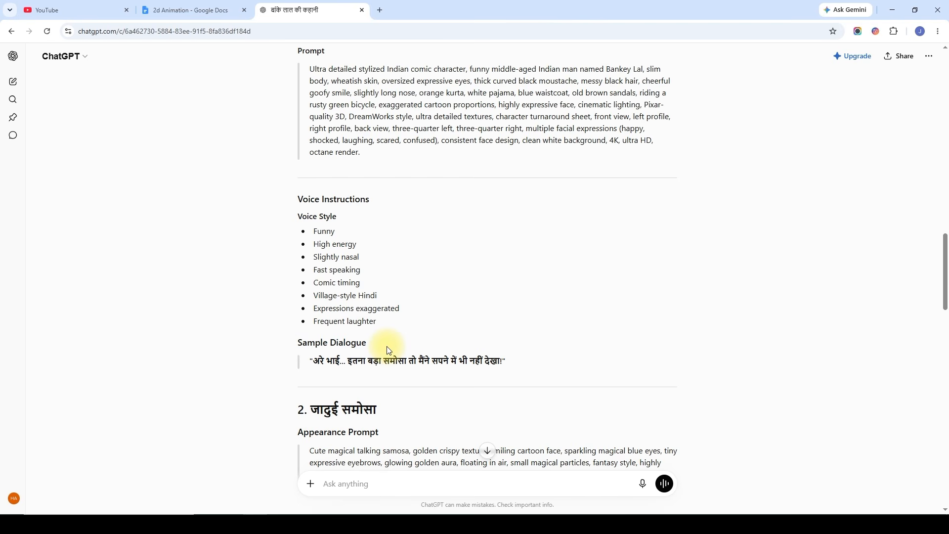
Search for "google flow ai" in a new browser tab and open Google Flow.
click(379, 10)
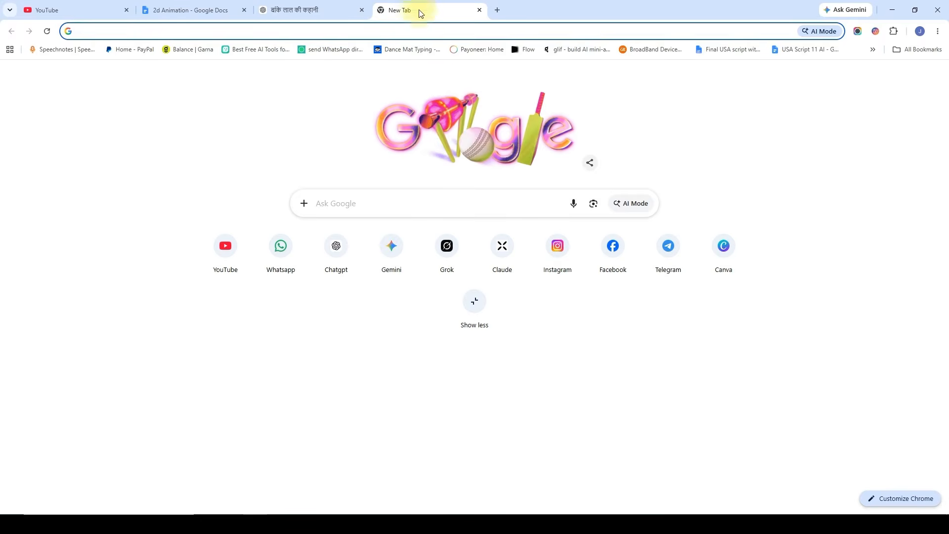
click(375, 204)
text(google flow ai)
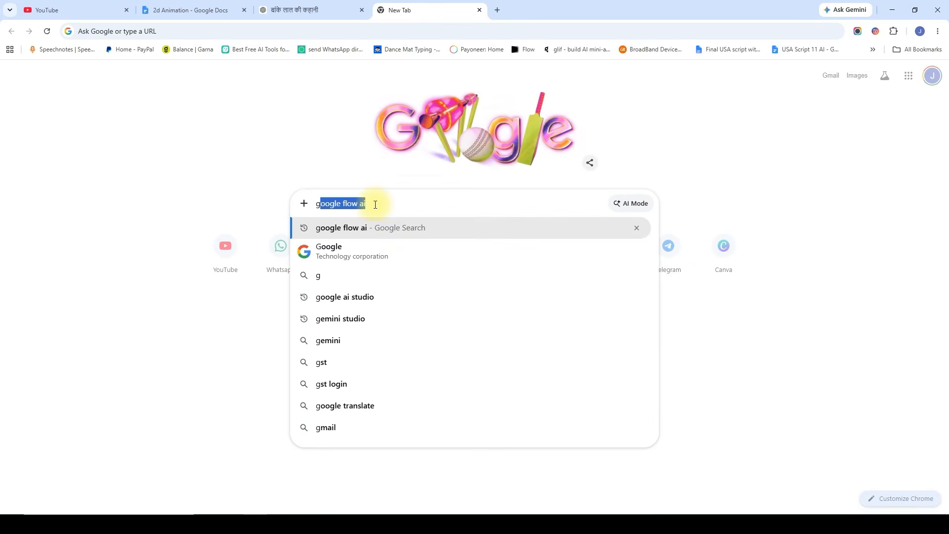
key(Right)
key(Return)
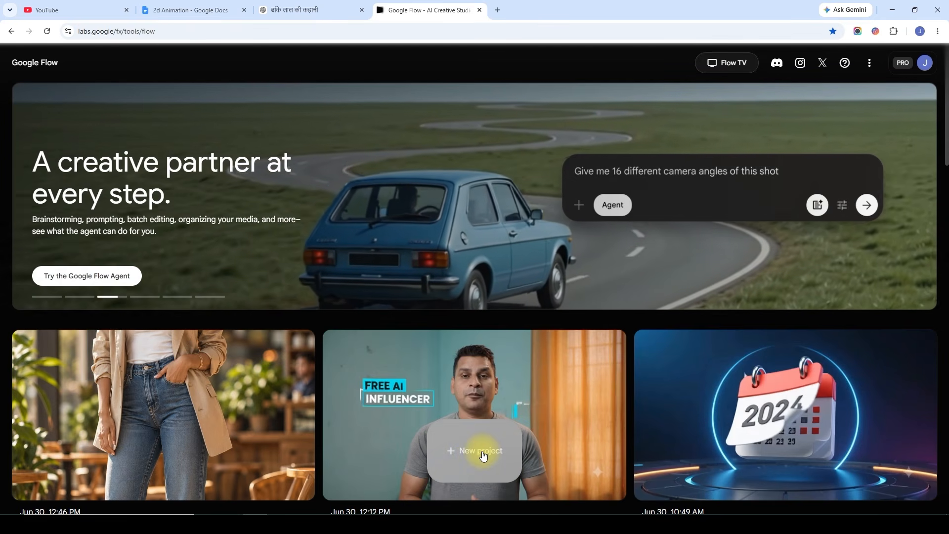
Create a new project in Google Flow and start a new character in it.
click(484, 452)
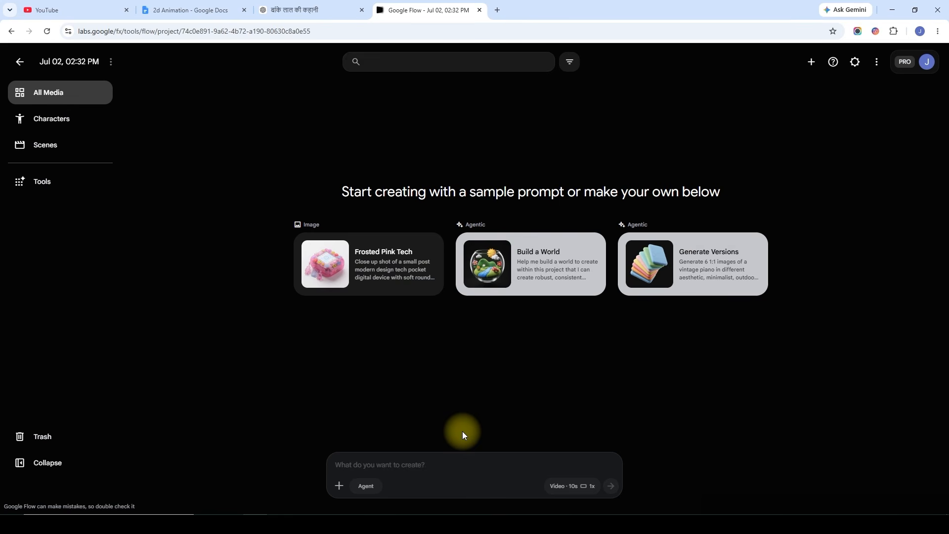
click(56, 123)
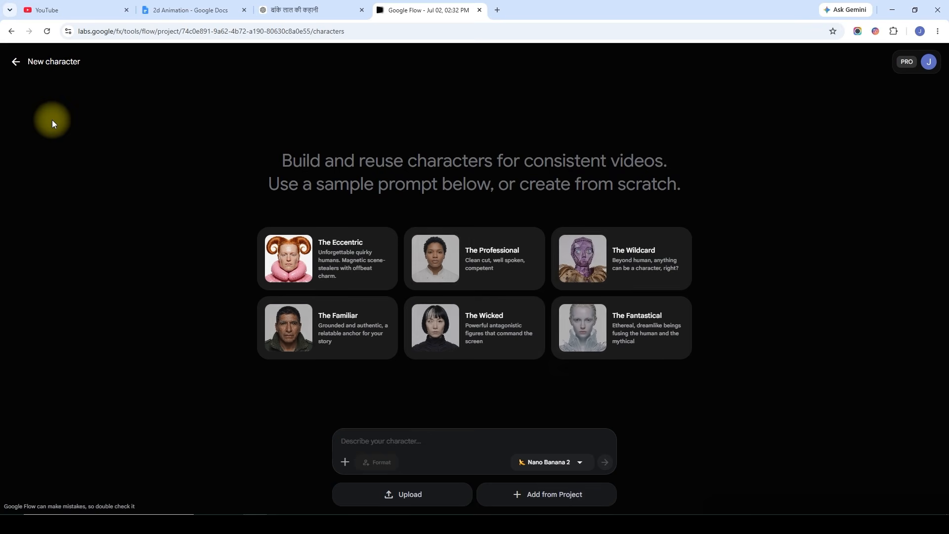
Copy the Bankey Lal appearance prompt from ChatGPT into Flow's new character description and generate the character with Nano Banana 2.
click(292, 10)
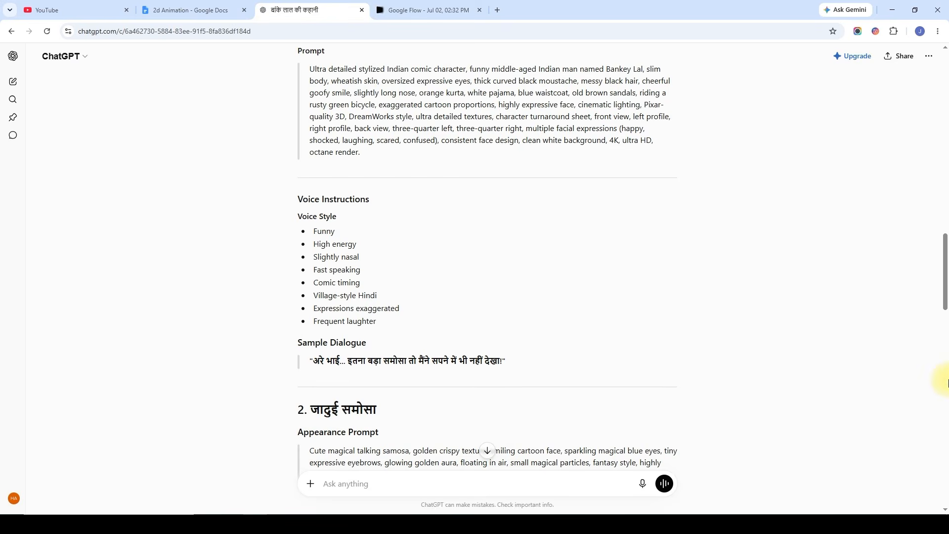
scroll(945, 314, up, 3)
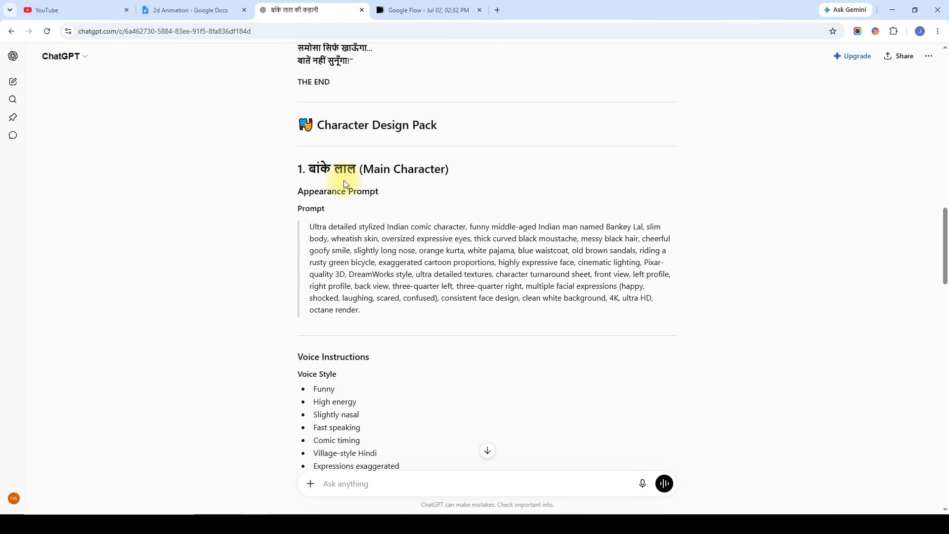
drag(309, 226, 363, 314)
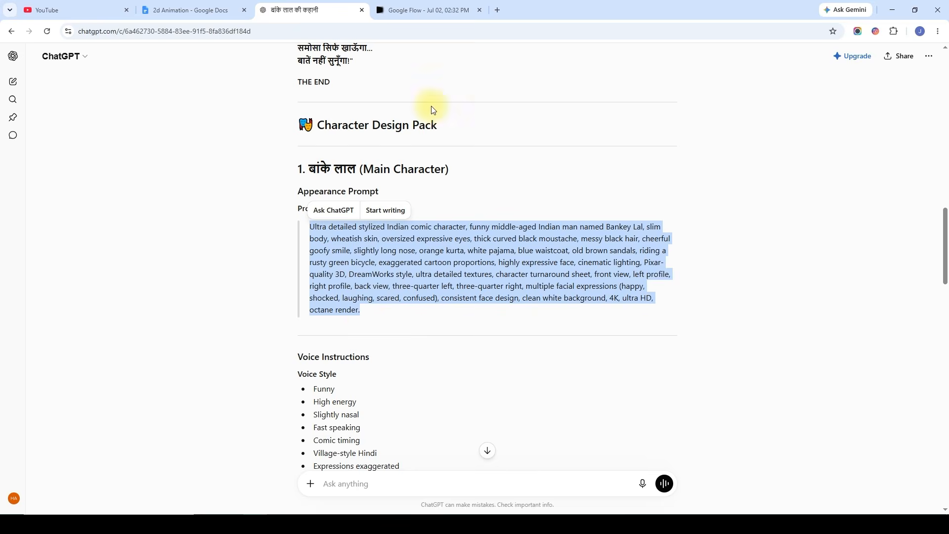
click(403, 11)
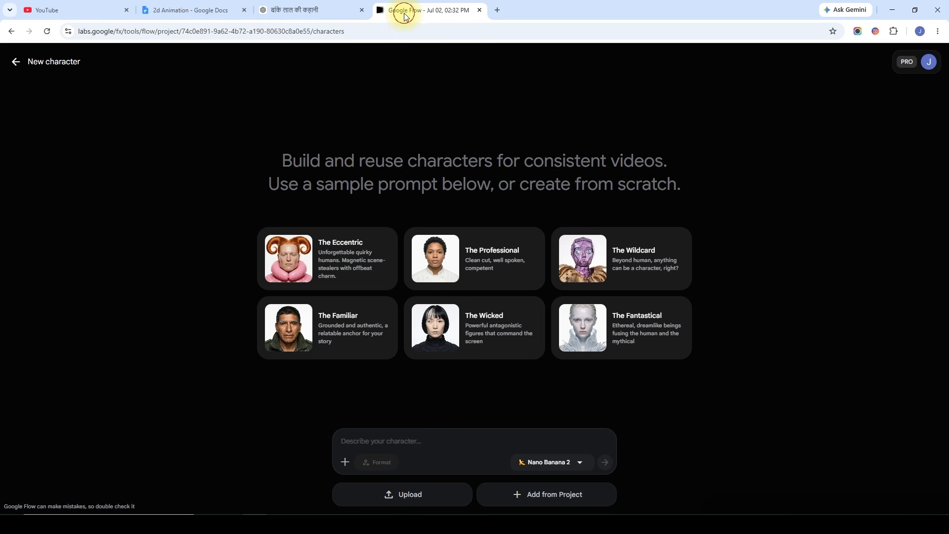
click(394, 444)
text(Ultra detailed stylized Indian comic character, funny middle-aged Indian man named Bankey Lal, slim body, wheatish skin, oversized expressive eyes, thick curved black moustache, messy black hair, cheerful goofy smile, slightly long nose, orange kurta, white pajama, blue waistcoat, old brown sandals, riding a rusty green bicycle, exaggerated cartoon proportions, highly expressive face, cinematic lighting, Pixar-quality 3D, DreamWorks style, ultra detailed, character turnaround sheet, front view, left profile, right profile, back view, three-quarter left, three-quarter right, multiple facial expressions (happy, shocked, laughing, scared, confused), consistent face design, clean white background, 4K, ultra HD, octane render.)
click(558, 464)
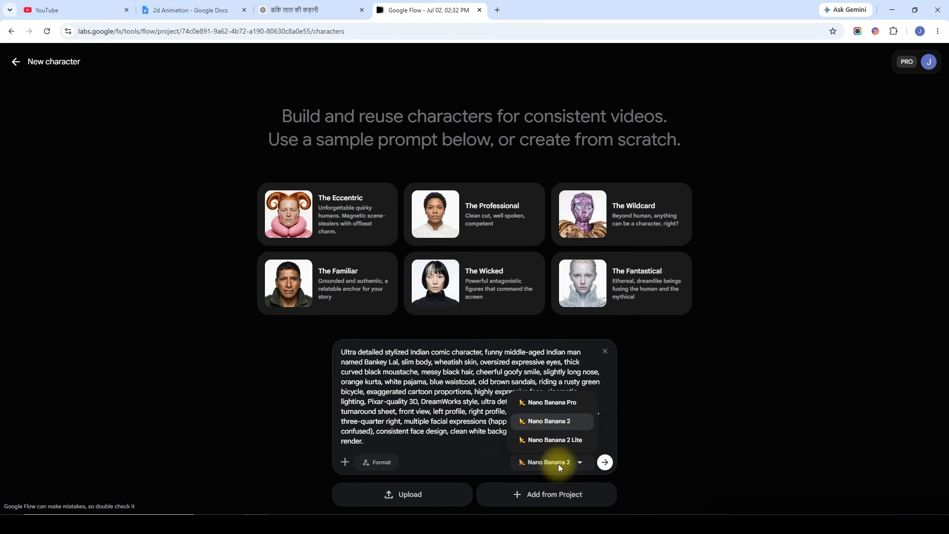
click(555, 425)
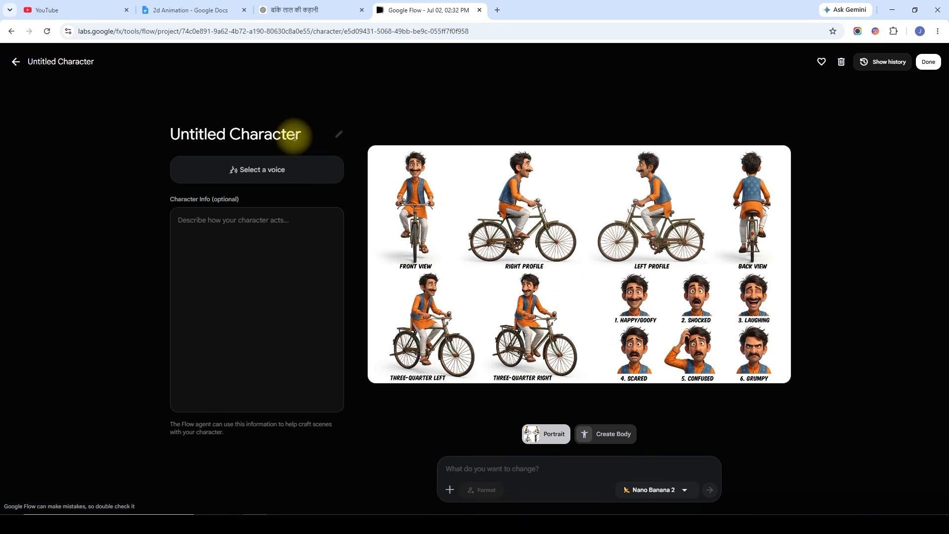
Copy the main character's name from ChatGPT and rename the untitled Flow character as बांके लाल.
click(296, 10)
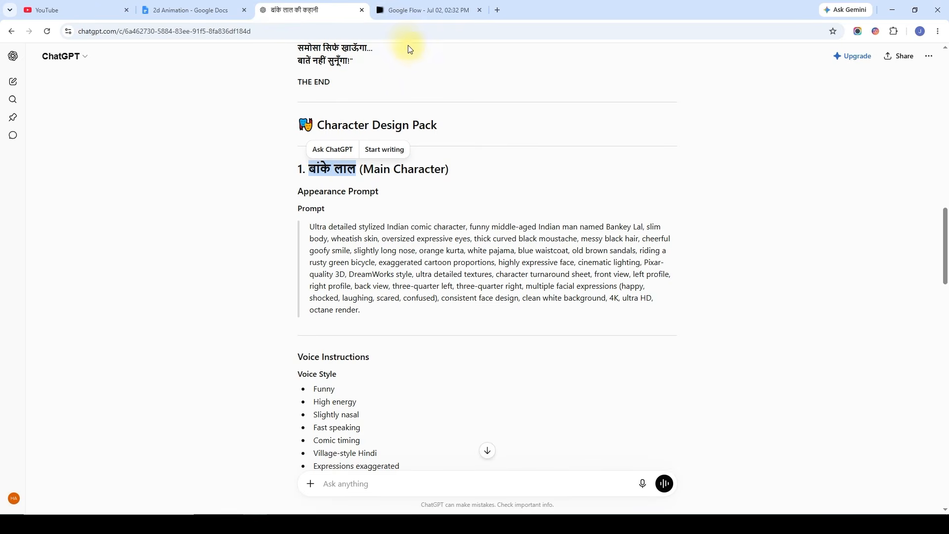
click(396, 10)
click(277, 134)
text(बांके लाल)
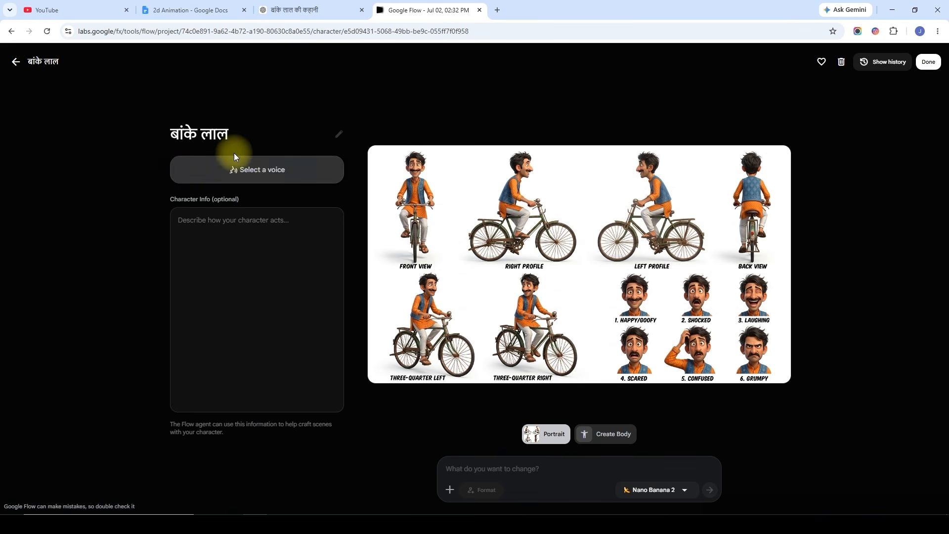
Open the voice selection for the बांके लाल character and browse the available voices.
click(267, 173)
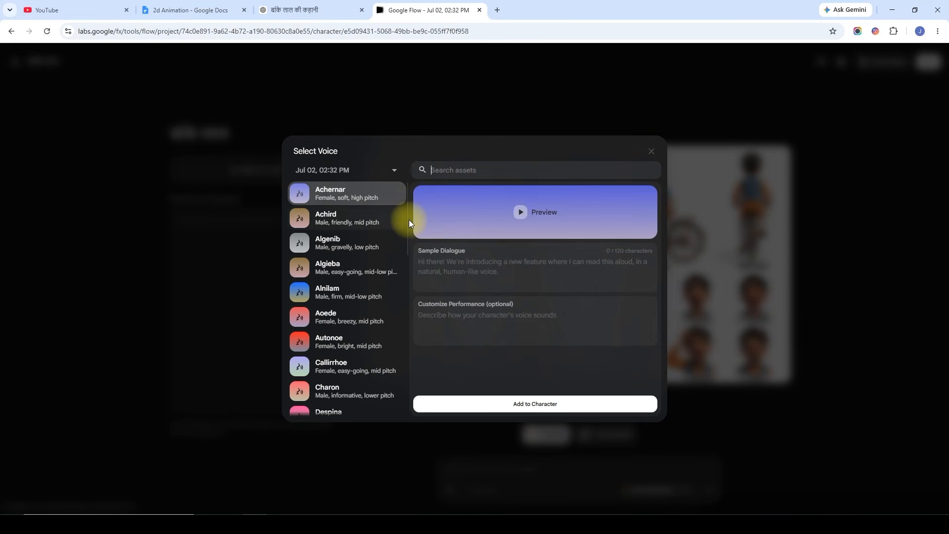
drag(409, 223, 408, 192)
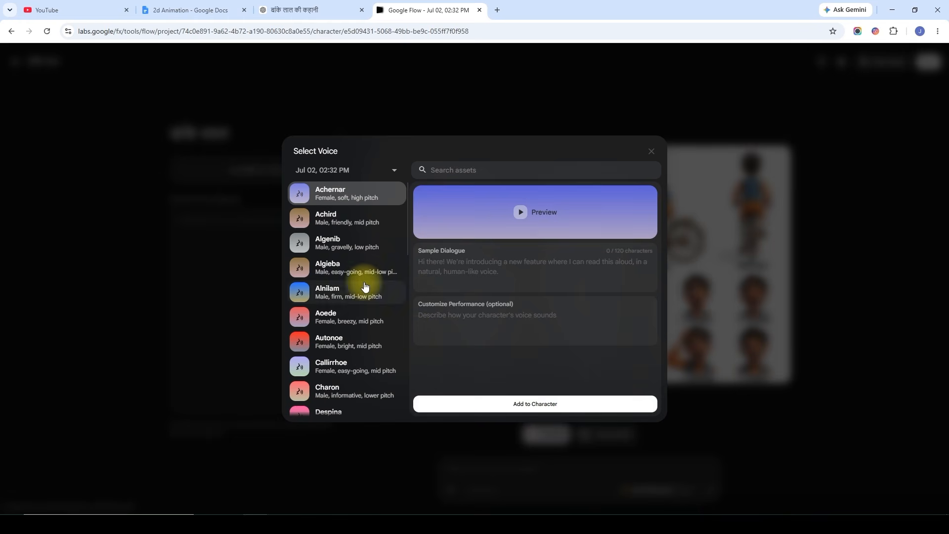
drag(406, 235, 409, 197)
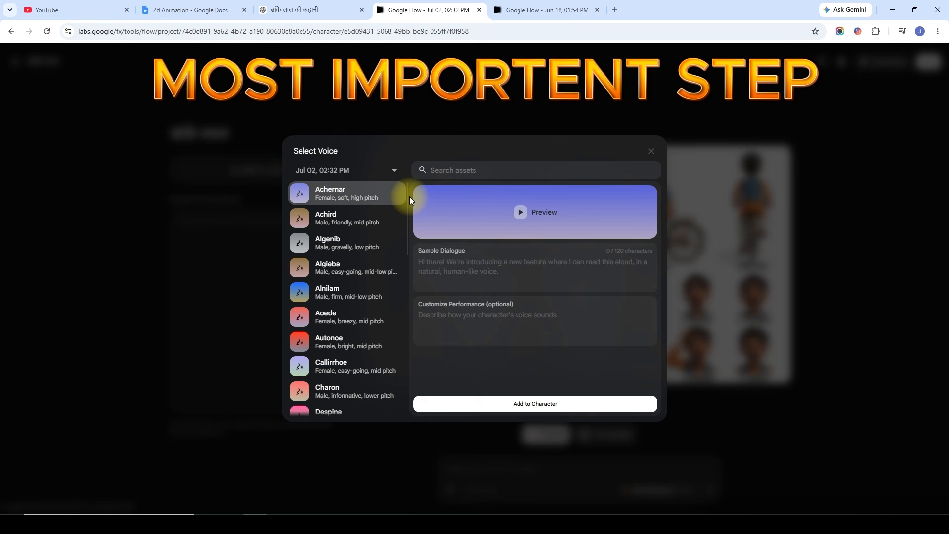
Play the "Aarav Meera walk abandoned haveli" video in the other Flow project, mute its sound, and replay it.
click(541, 10)
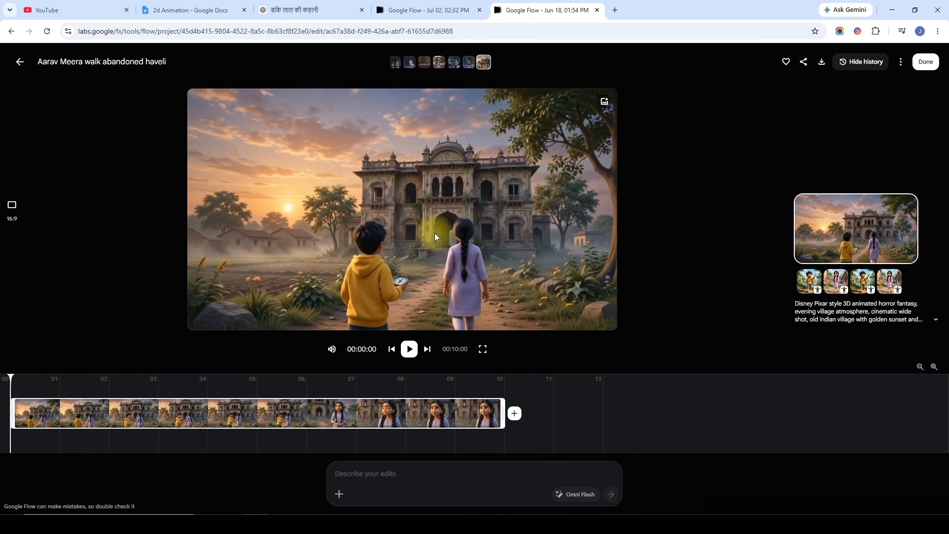
click(424, 10)
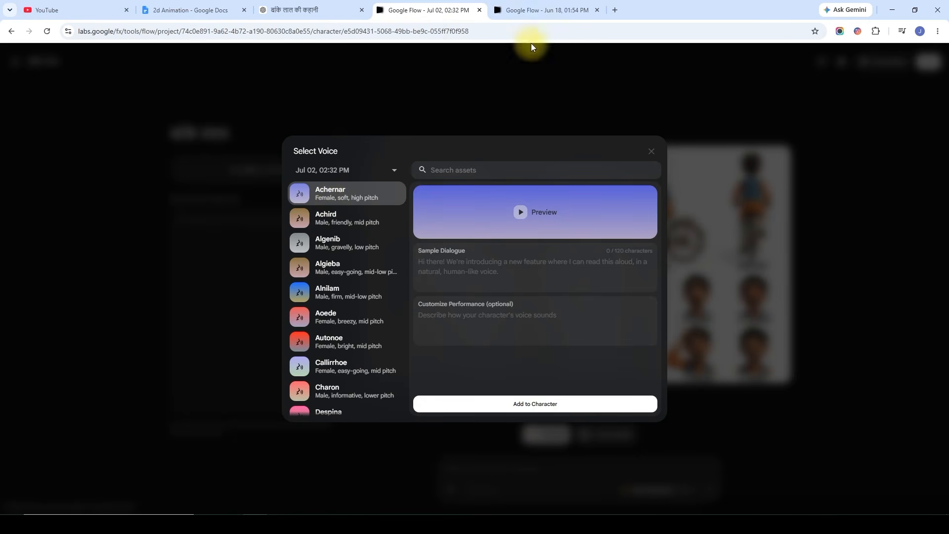
click(536, 12)
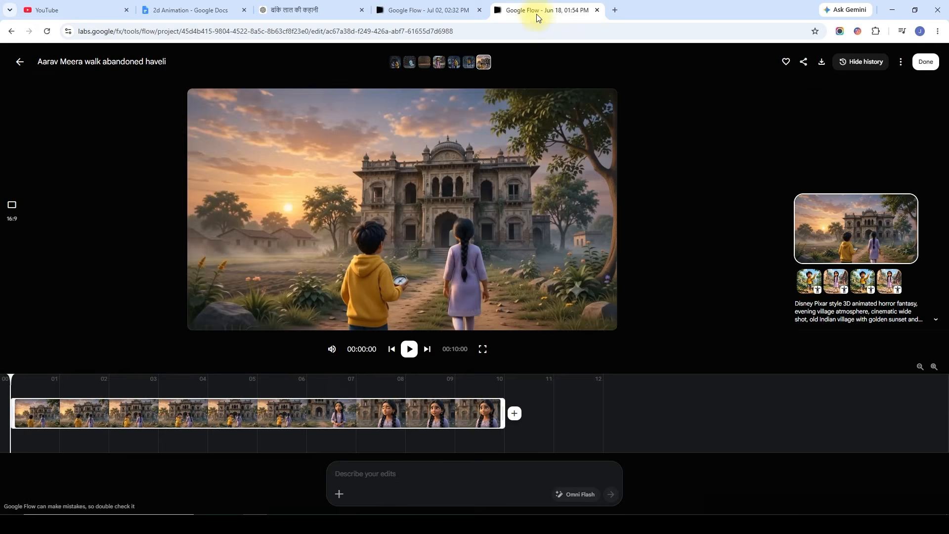
click(409, 352)
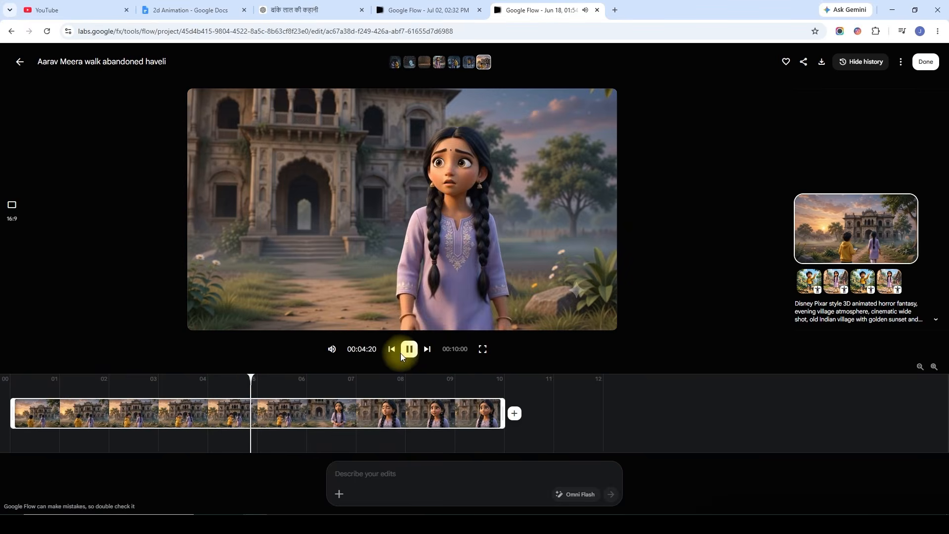
click(332, 349)
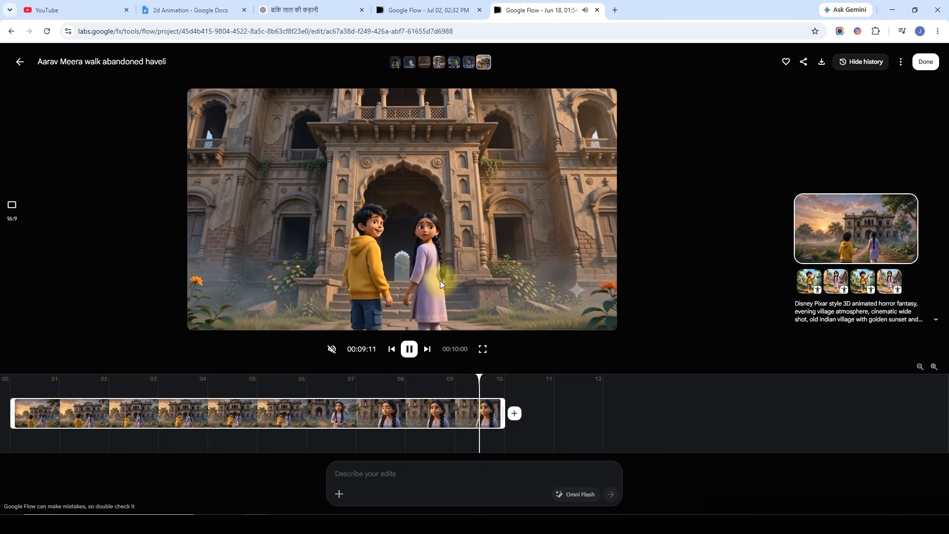
click(440, 280)
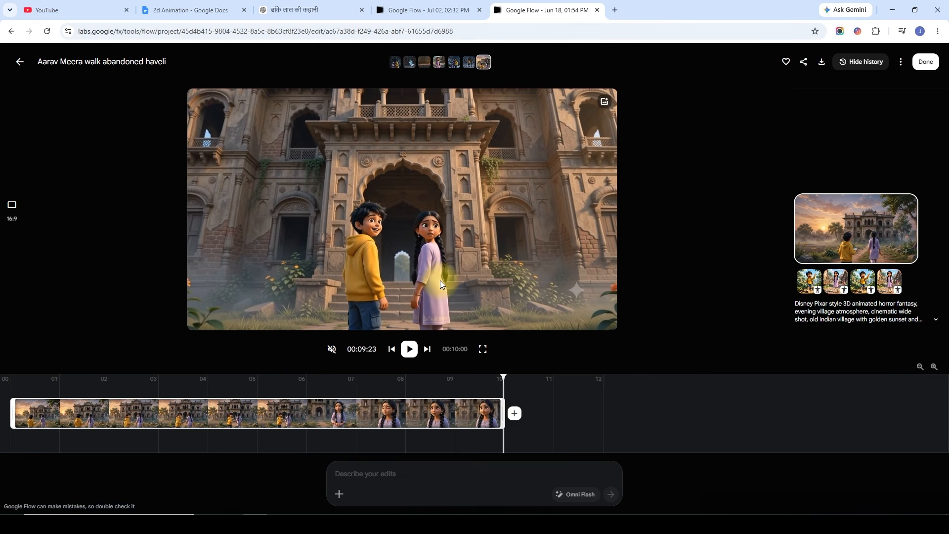
click(409, 349)
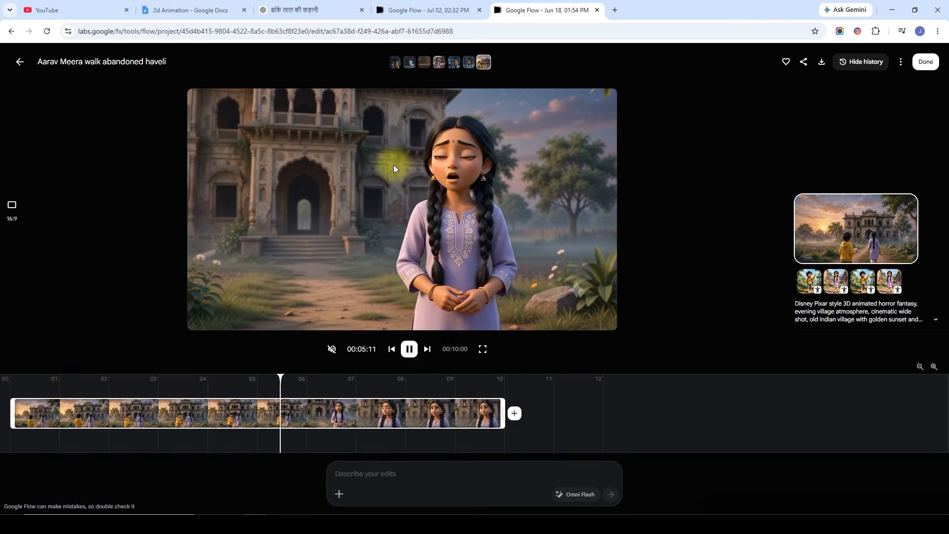
Check the Voice Style list for बांके लाल in the ChatGPT chat, from Funny to Frequent laughter.
click(311, 9)
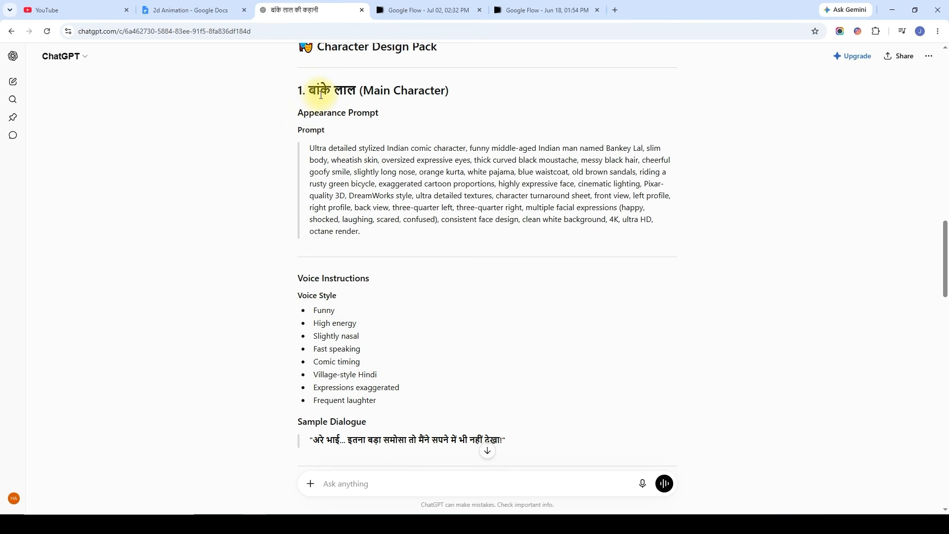
drag(314, 309, 383, 403)
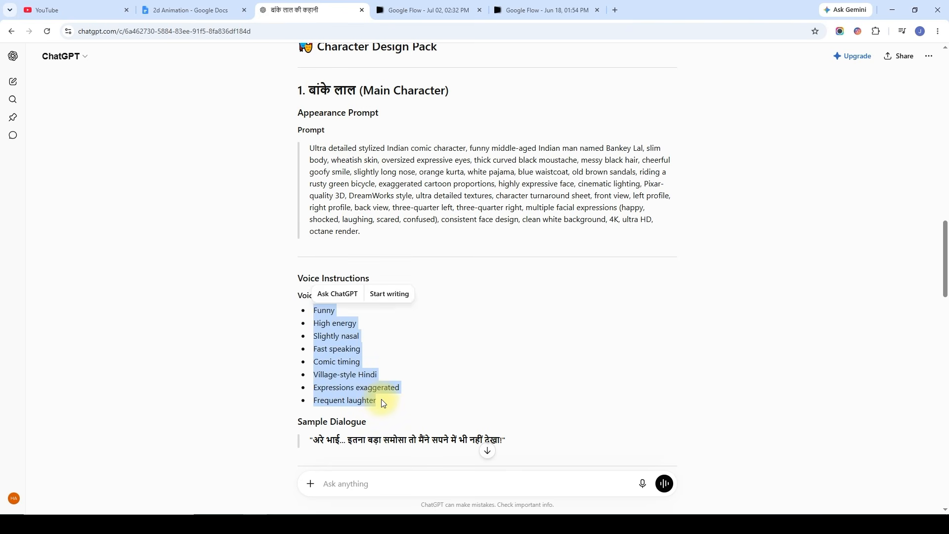
Return to the character's voice selection in Flow and preview the male, friendly, mid-pitch Achird voice.
click(403, 10)
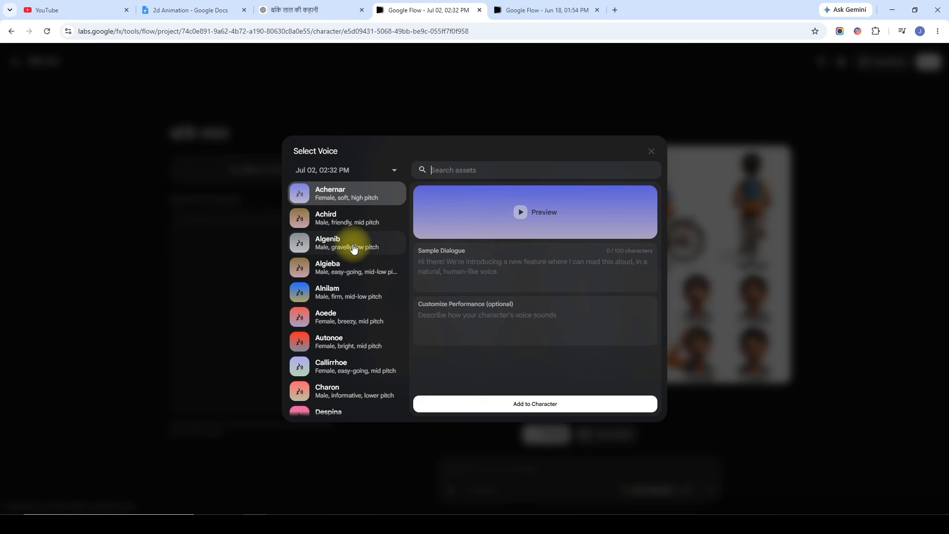
click(346, 218)
click(521, 213)
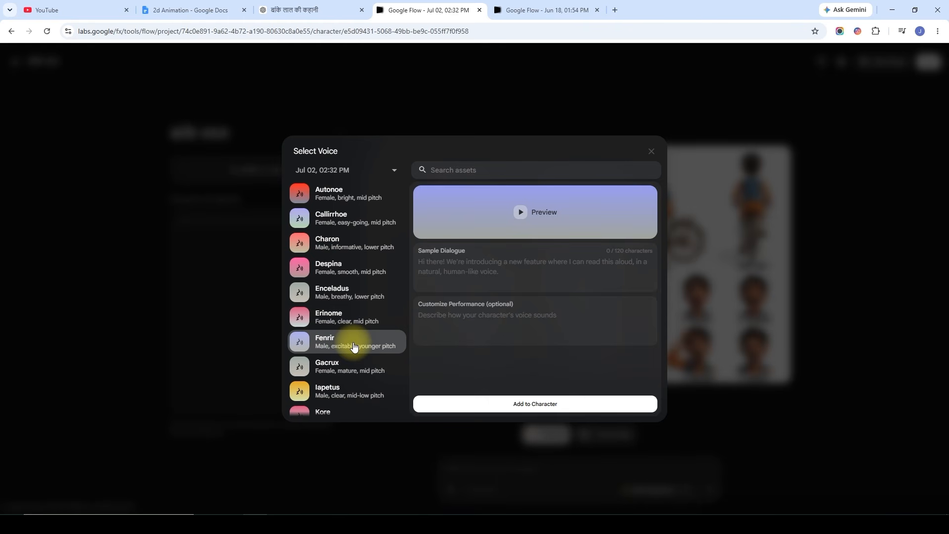
Copy बांके लाल's Voice Style list, Funny to Frequent laughter, from ChatGPT into the performance customization of the Fenrir voice in Flow.
click(444, 321)
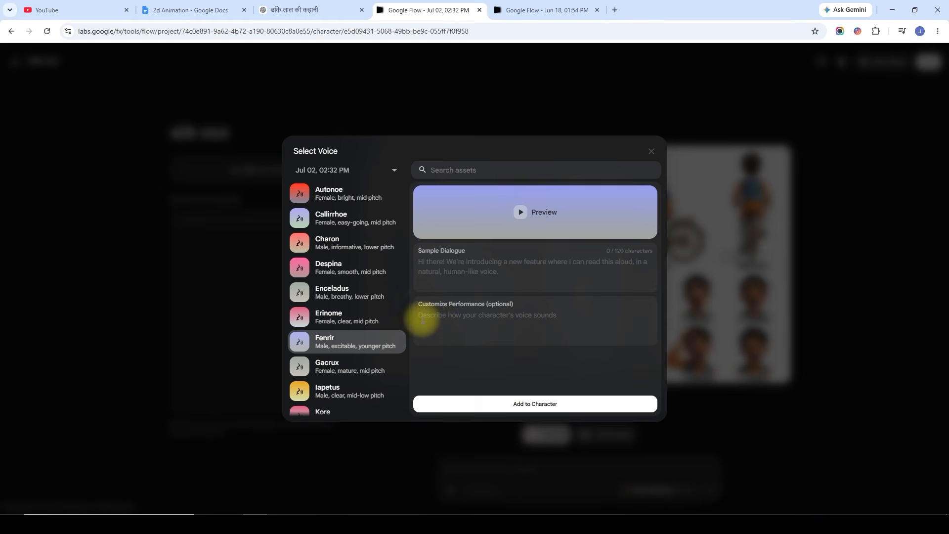
click(304, 12)
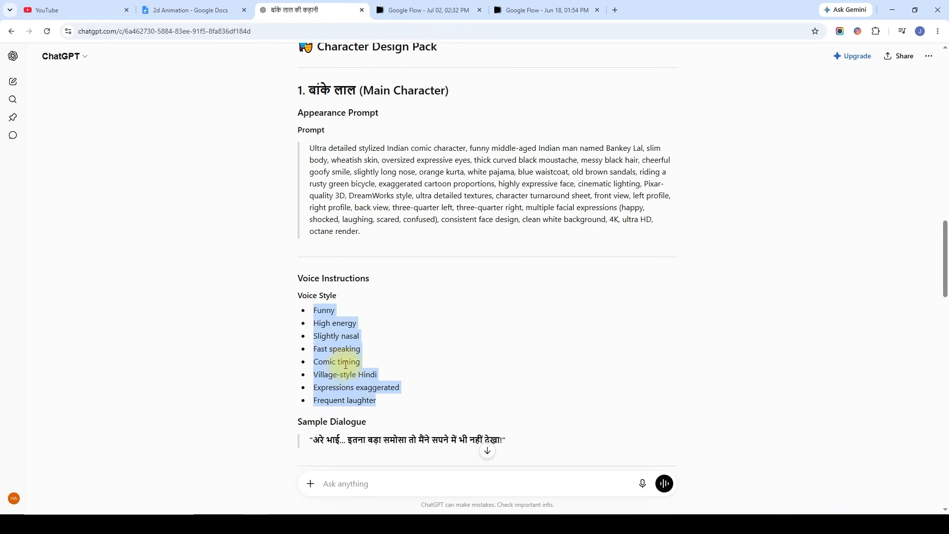
click(462, 11)
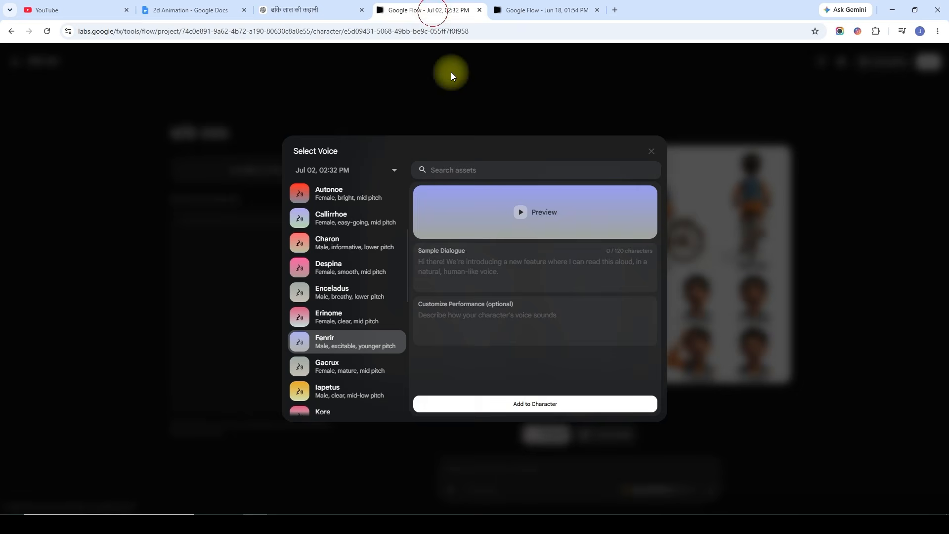
click(472, 319)
key(ctrl+v)
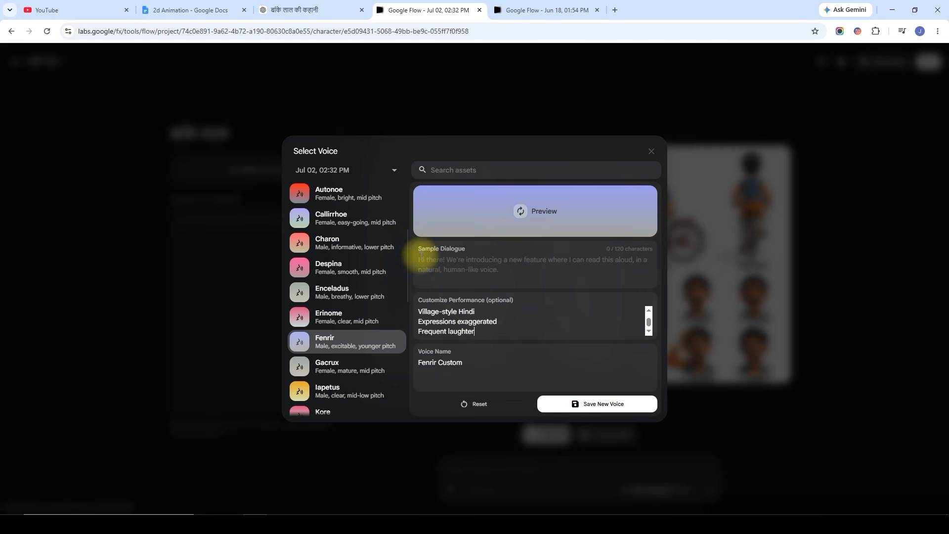
Copy the sample dialogue "अरे भाई... इतना बड़ा समोसा तो मैंने सपने में भी नहीं देखा!" from ChatGPT into the Fenrir voice's sample dialogue in Flow.
click(296, 10)
drag(310, 439, 520, 442)
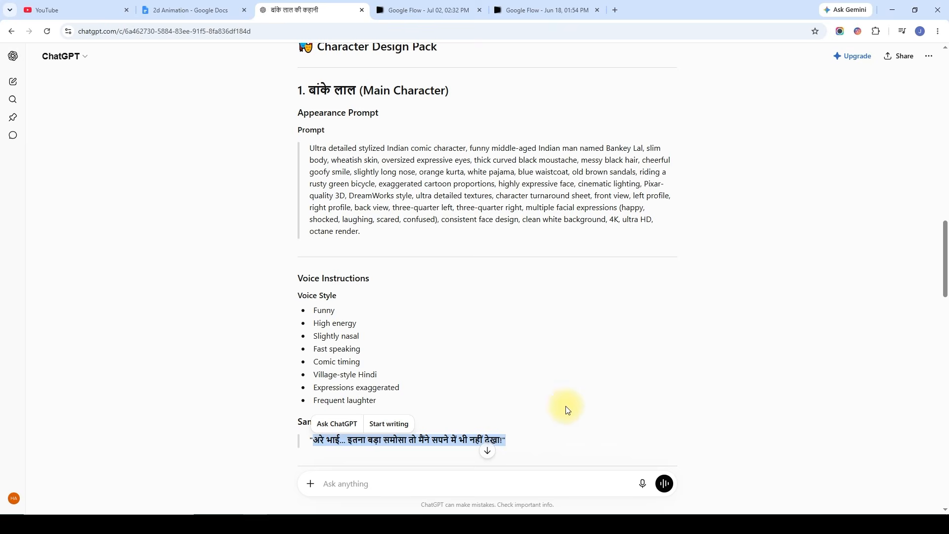
click(445, 10)
click(451, 271)
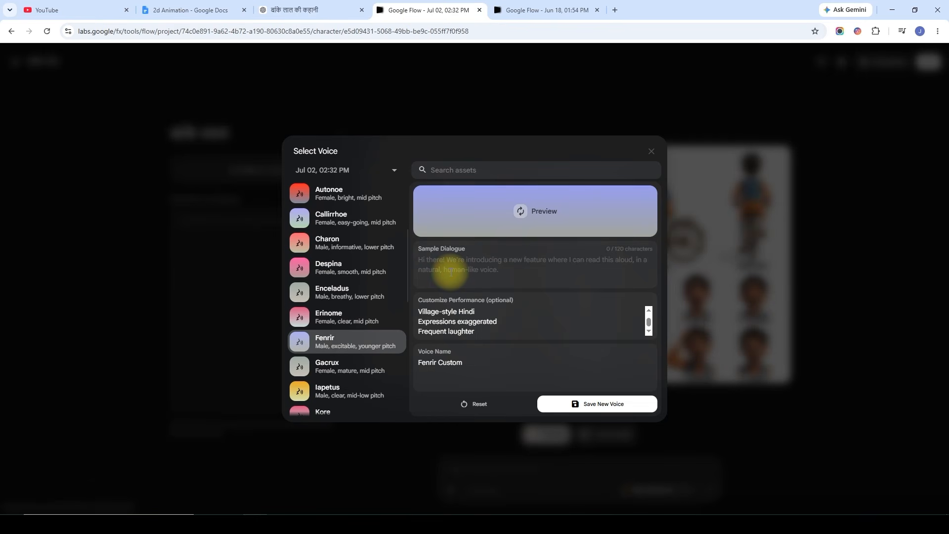
text(अरे भाई... इतना बड़ा समोसा तो मैंने सपने में भी नहीं देखा!")
Name the customized Fenrir voice बांके लाल and preview it with the sample dialogue.
click(431, 364)
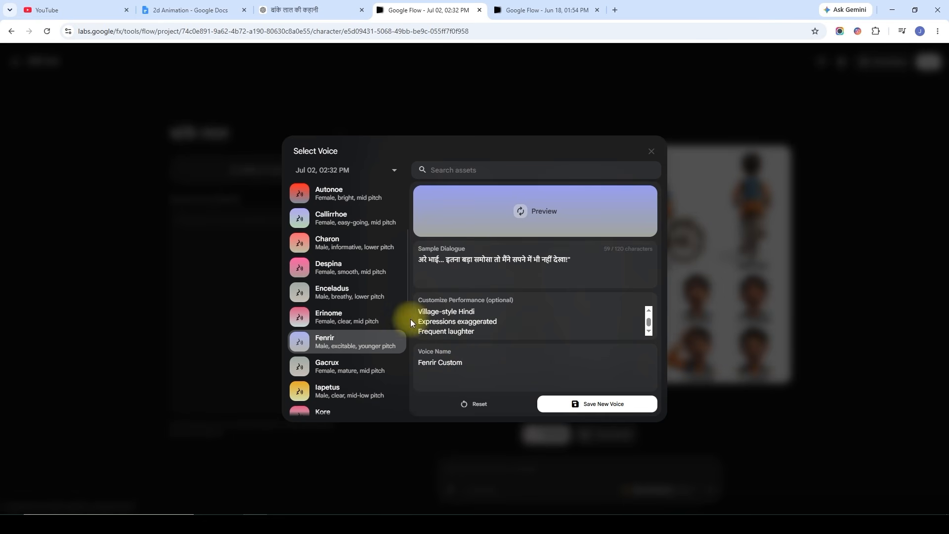
drag(419, 363, 465, 362)
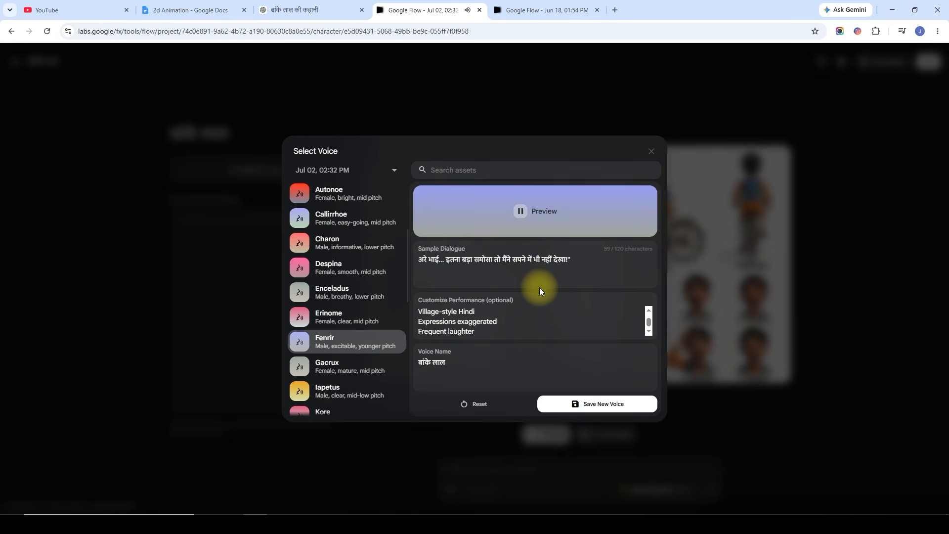
click(520, 213)
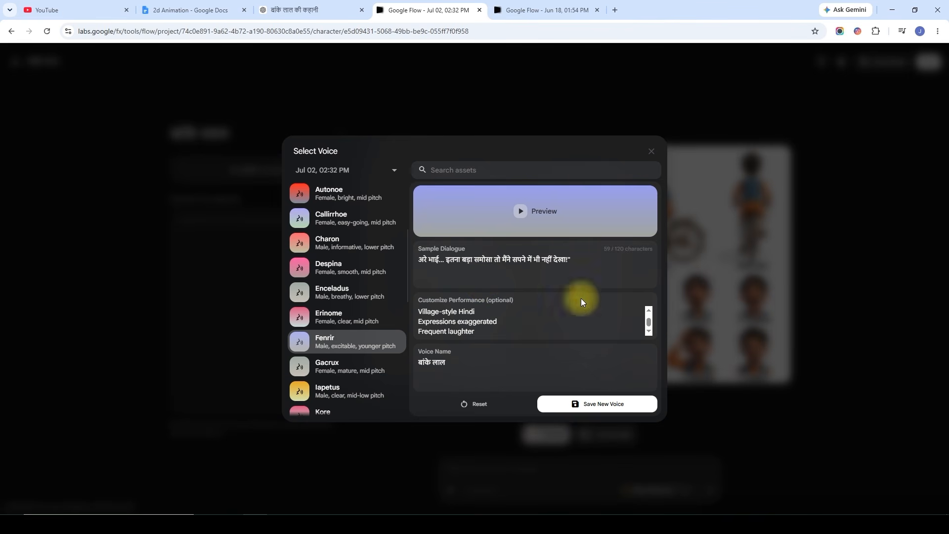
Save the customized voice, add it to the बांके लाल character and finish editing the character.
click(595, 411)
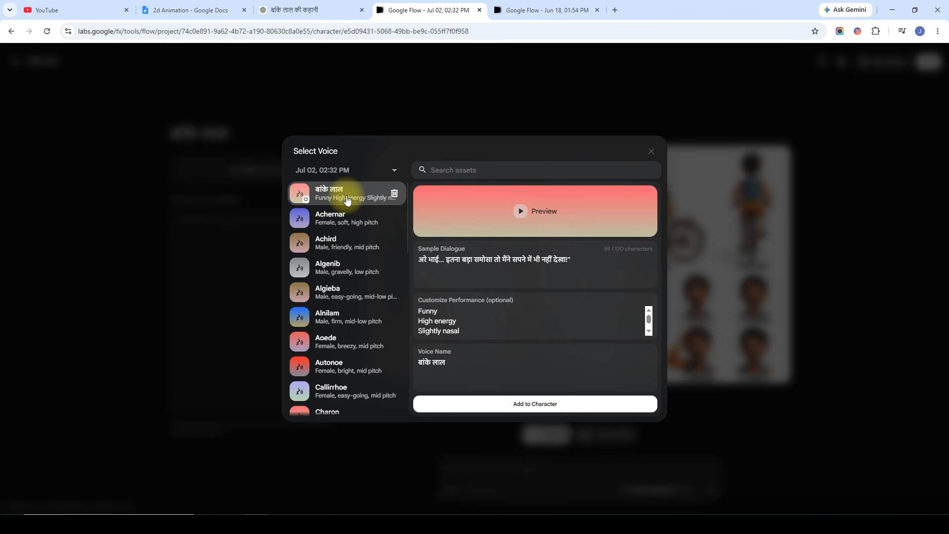
click(545, 408)
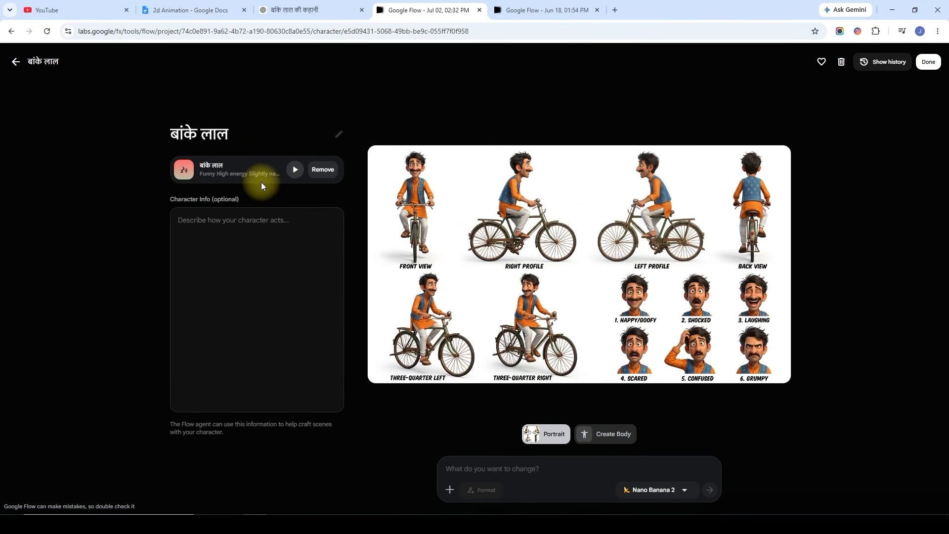
click(928, 63)
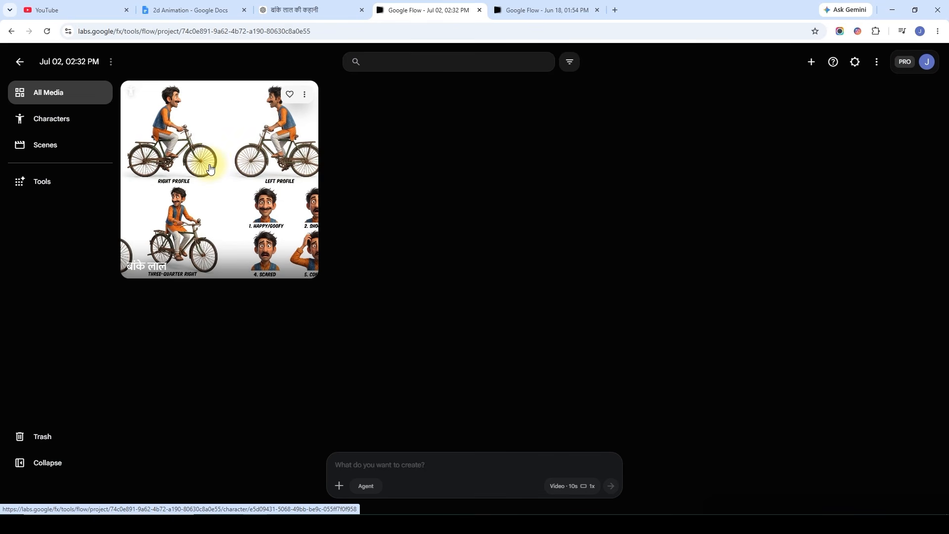
Start a new character in Flow and copy the जादुई समोसा appearance prompt from the ChatGPT chat.
click(46, 125)
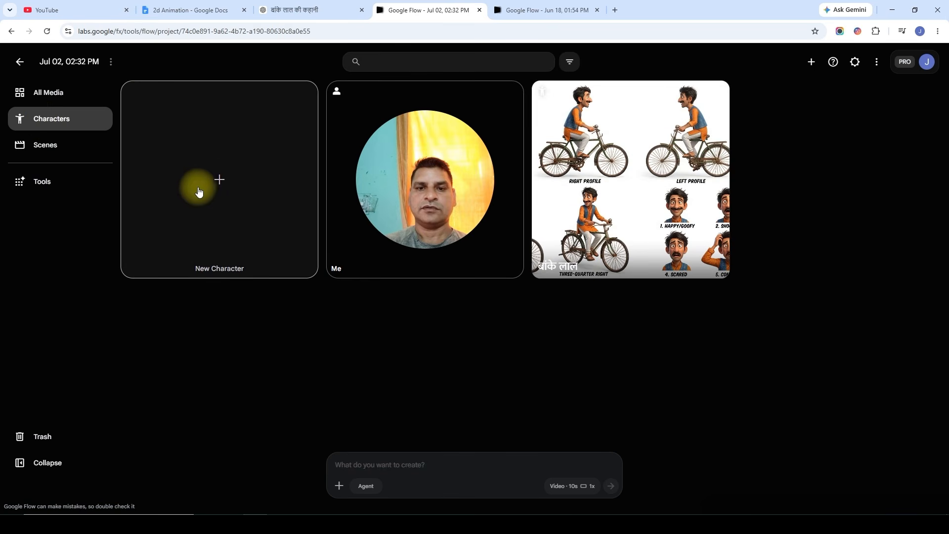
click(220, 182)
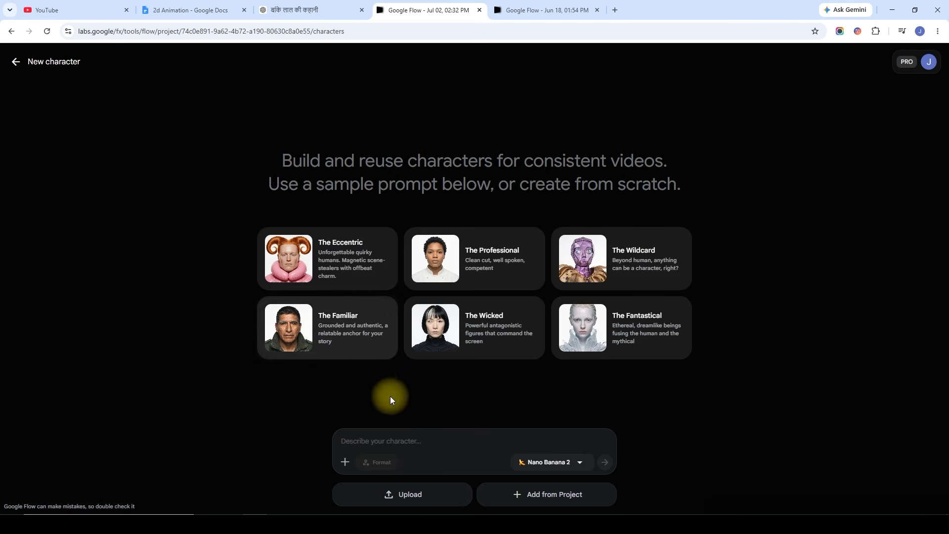
click(302, 14)
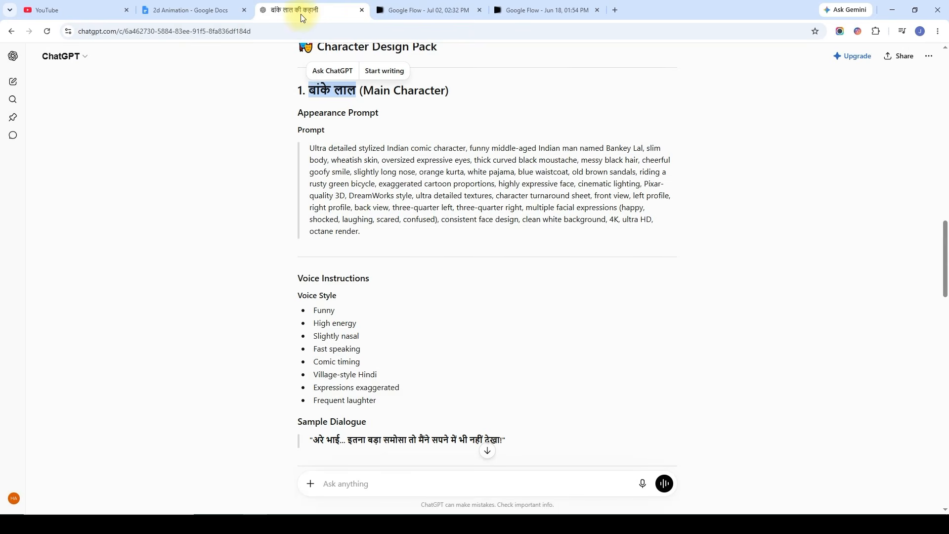
drag(945, 274, 945, 328)
drag(310, 195, 438, 249)
key(ctrl+c)
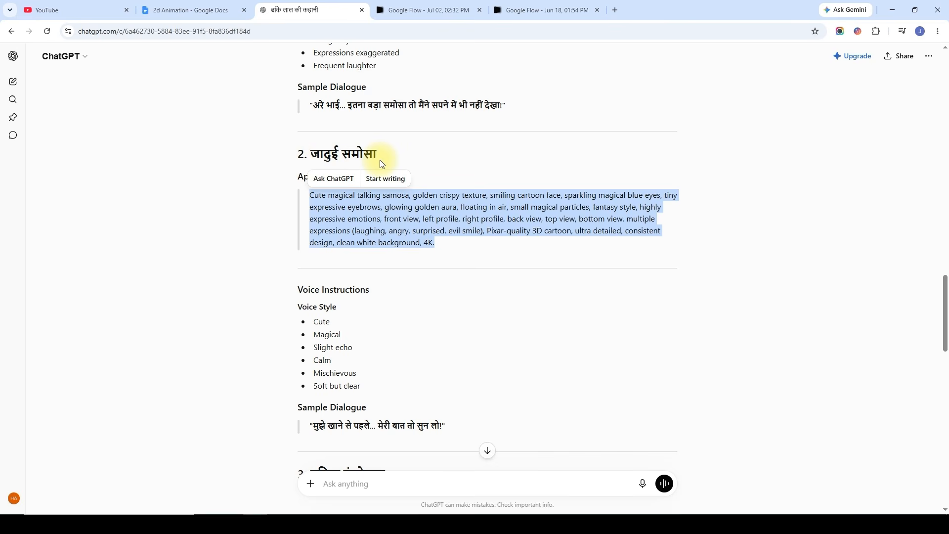
Return to Flow and generate the new character from the copied magical samosa prompt with Nano Banana 2.
click(418, 11)
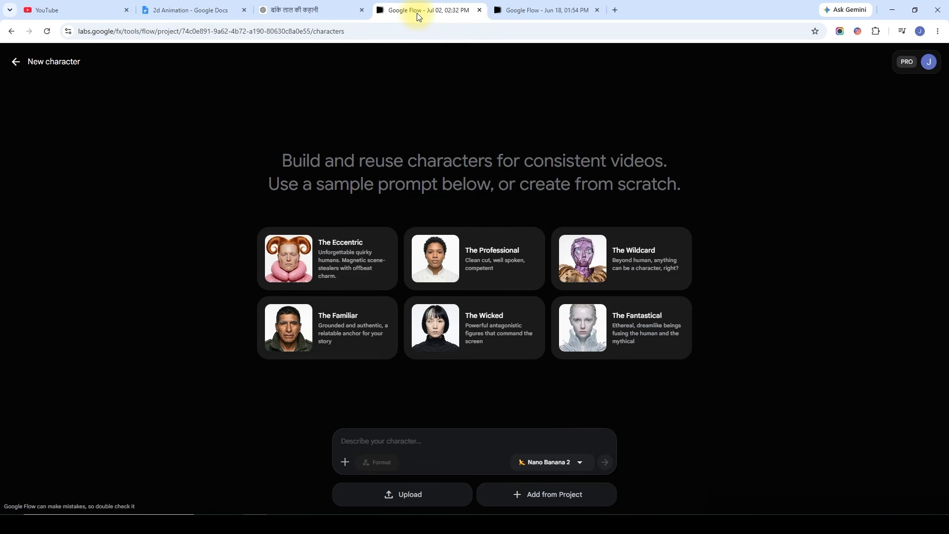
click(417, 441)
key(ctrl+v)
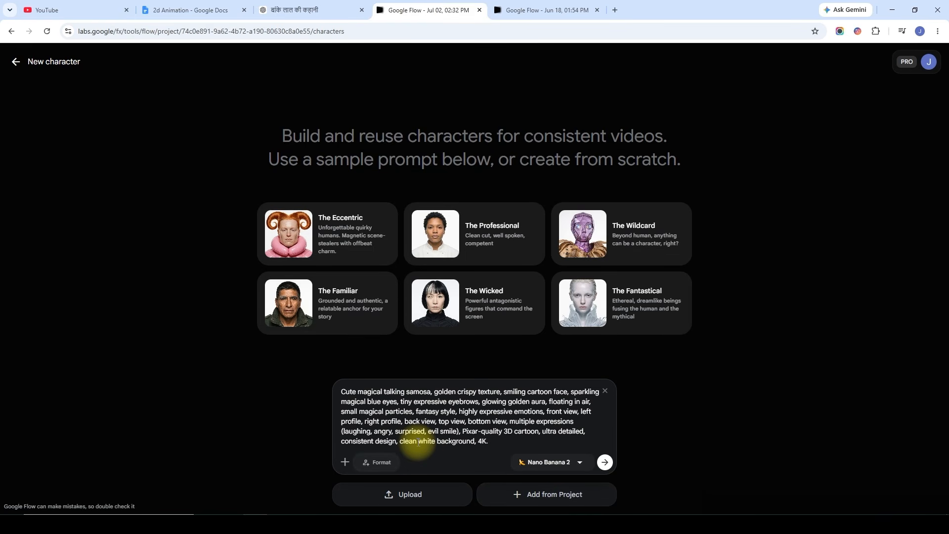
click(604, 462)
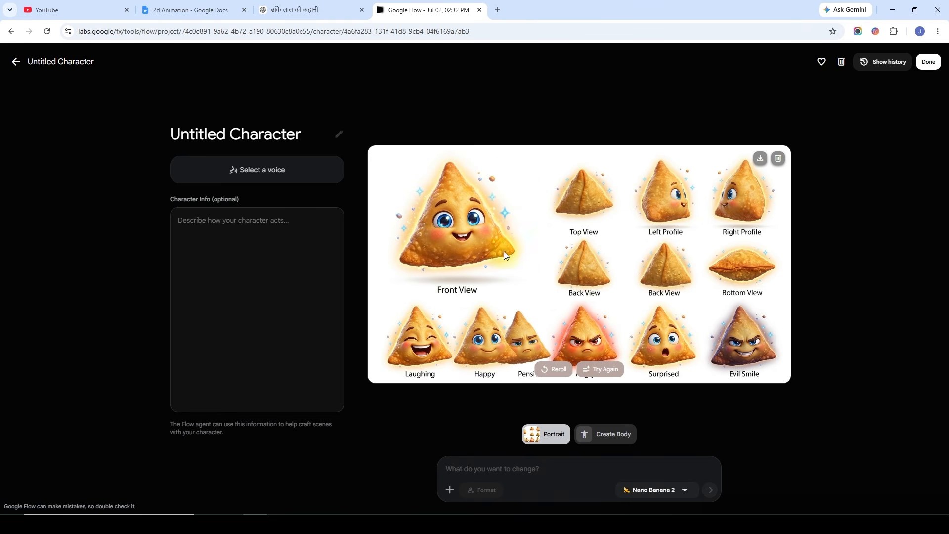
Name the character जादुई समोसा and customize the Puck voice's performance with its ChatGPT Voice Style list, Cute to Soft but clear.
triple_click(270, 135)
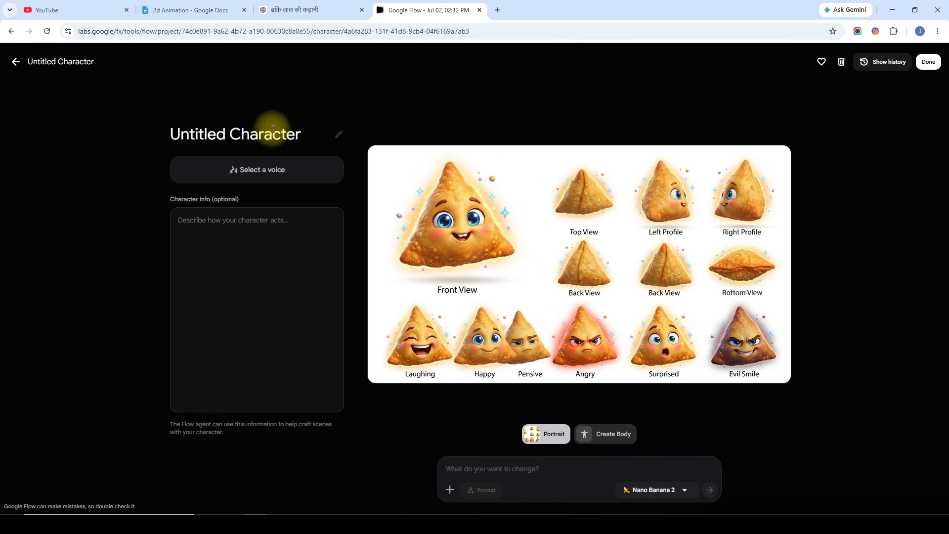
text(जादुई समोसा)
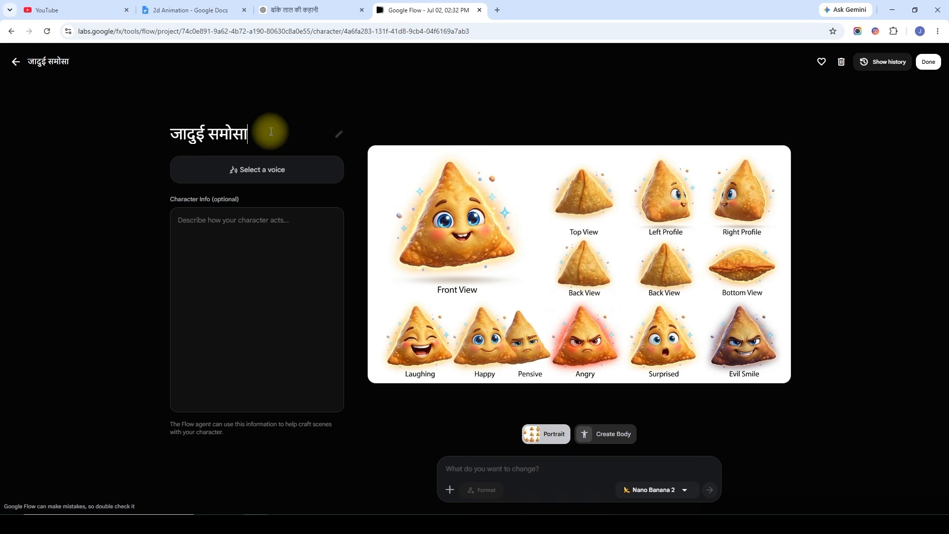
click(271, 177)
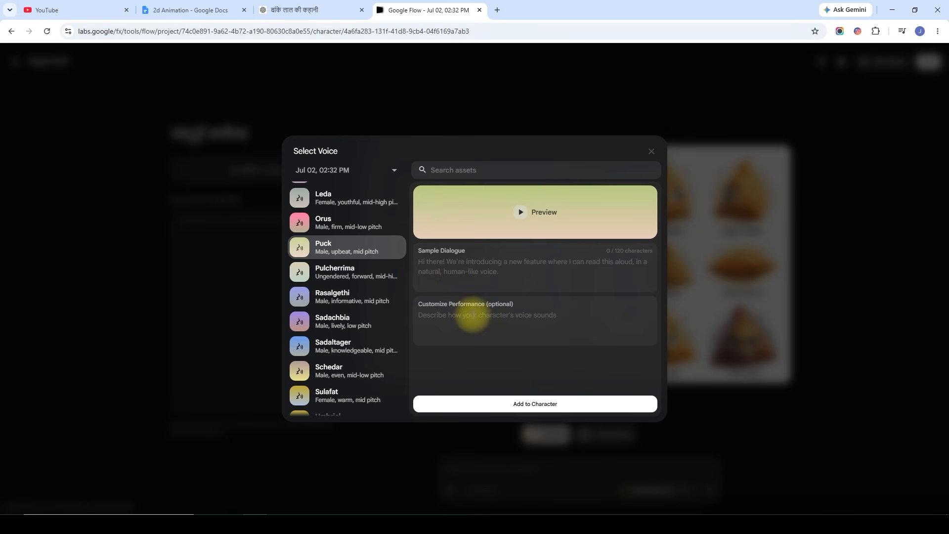
click(483, 314)
key(ctrl+v)
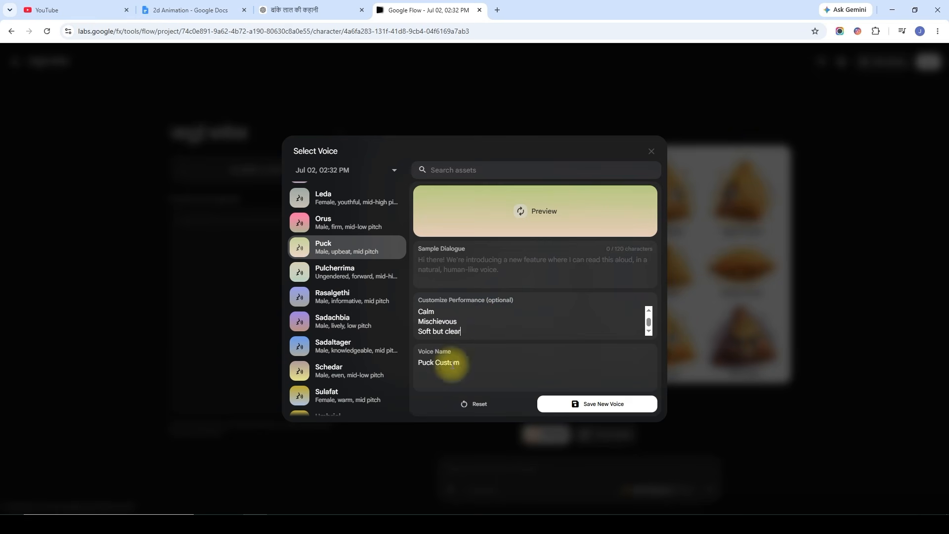
Give the Puck voice the sample dialogue "मुझे खाने से पहले... मेरी बात तो सुन लो" and the name जादुई समोसा, and preview it.
click(445, 264)
text(मुझे खाने से पहले... मेरी बात तो सुन लो)
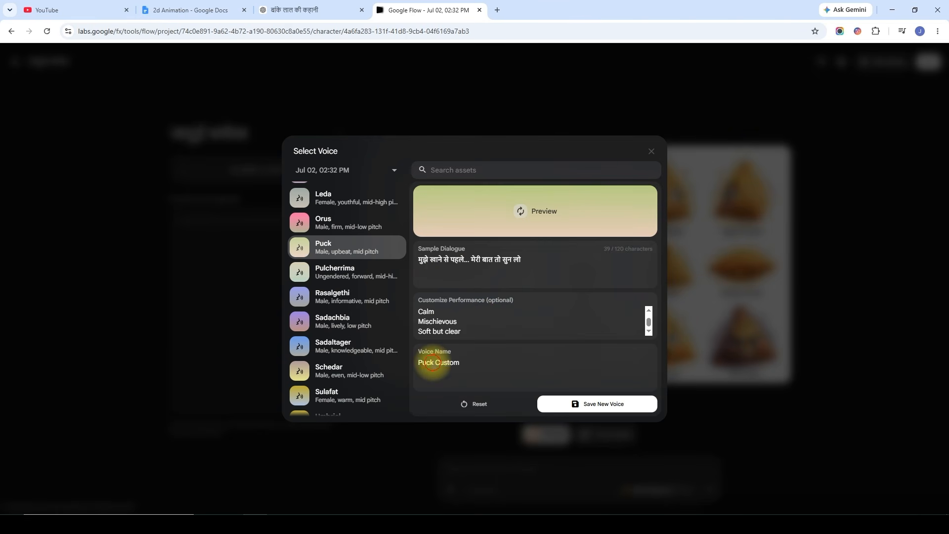
text(जादुई समोसा)
click(588, 404)
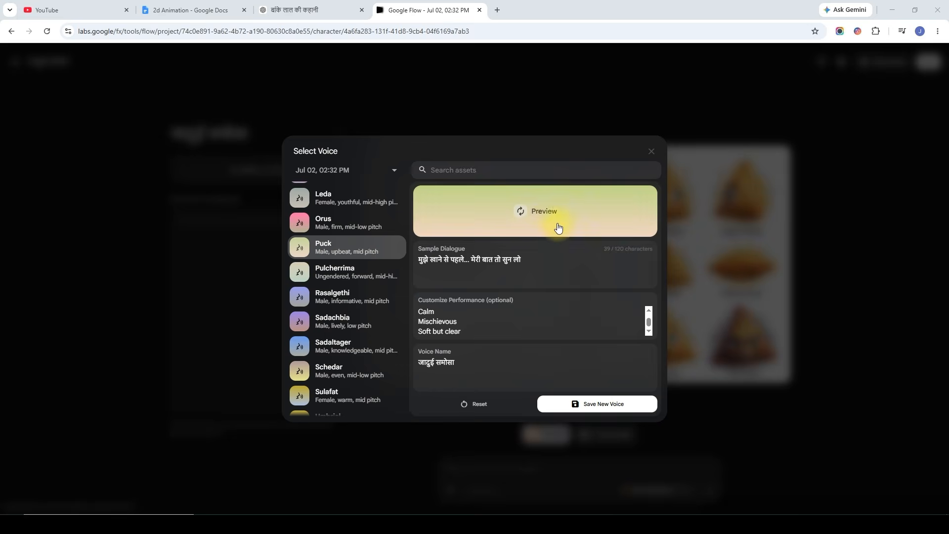
click(540, 212)
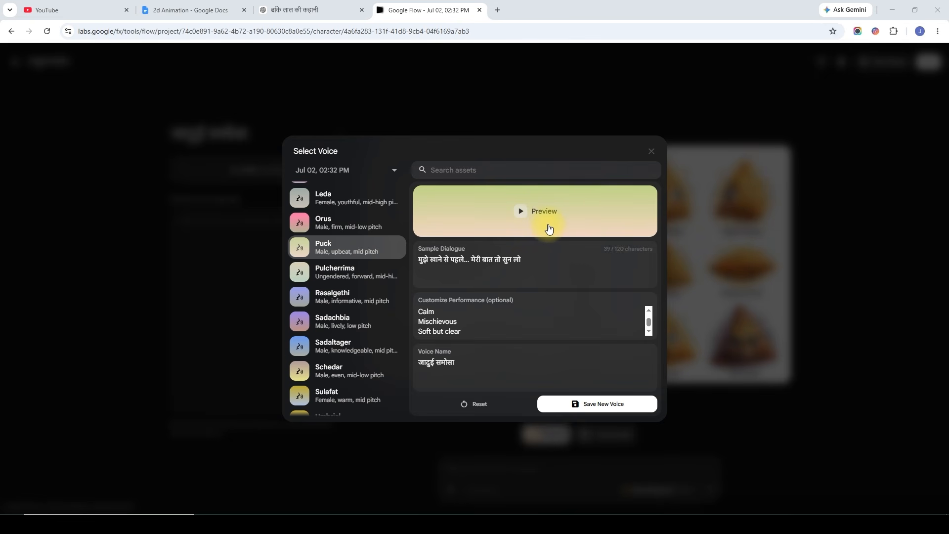
Save the customized Puck voice, add it to the जादुई समोसा character and finish editing the character.
click(611, 405)
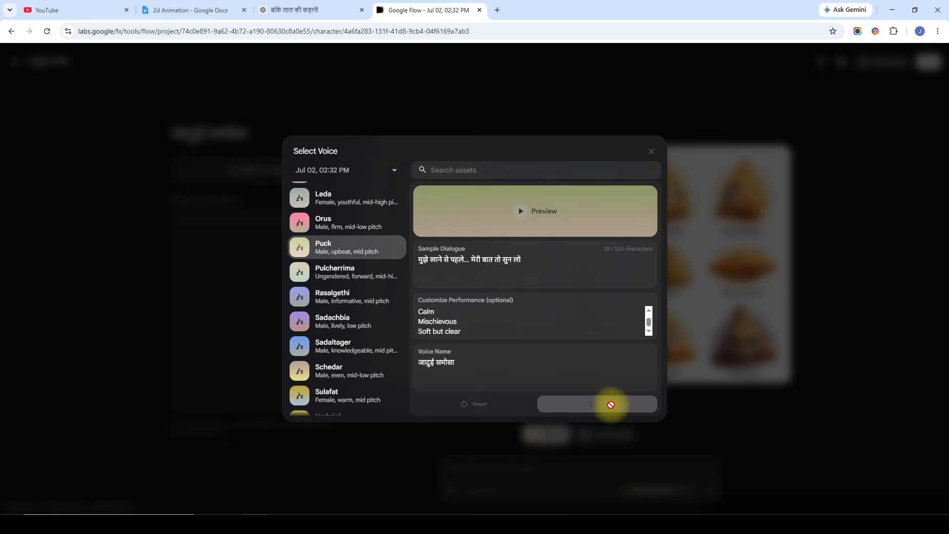
click(542, 406)
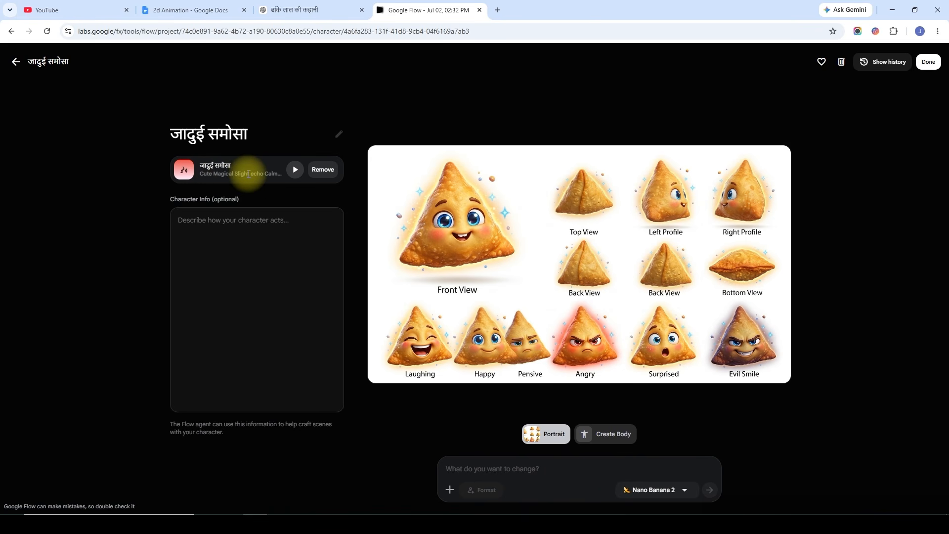
click(929, 65)
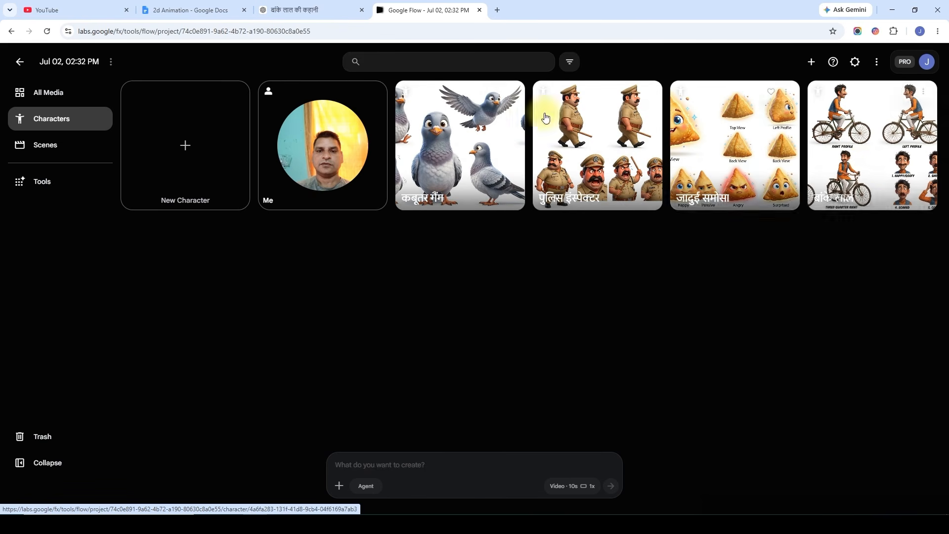
Copy prompt 2, requesting 10-second 2D cartoon video prompts per scene, from the 2d Animation Google Docs document and send it in the ChatGPT chat.
click(173, 10)
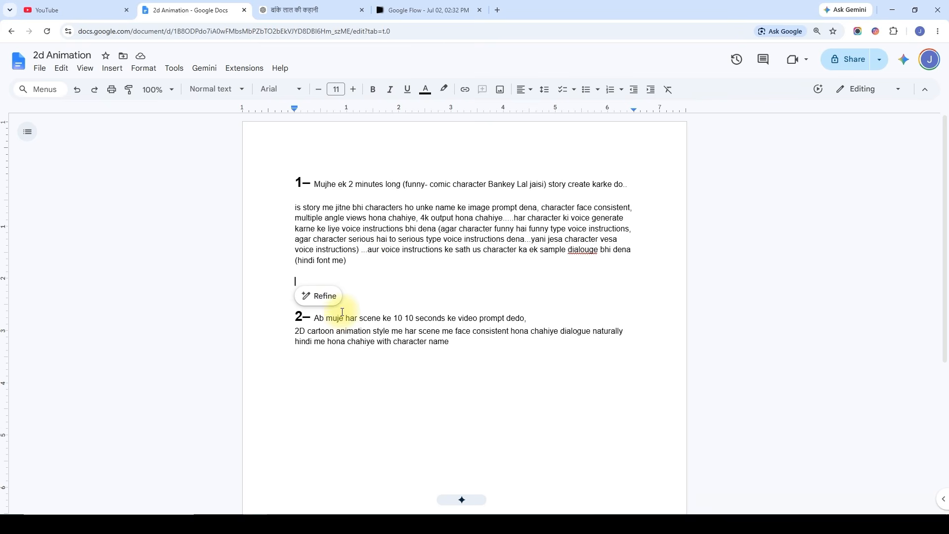
drag(313, 318, 450, 342)
key(ctrl+c)
key(ctrl+Tab)
click(399, 480)
key(ctrl+v)
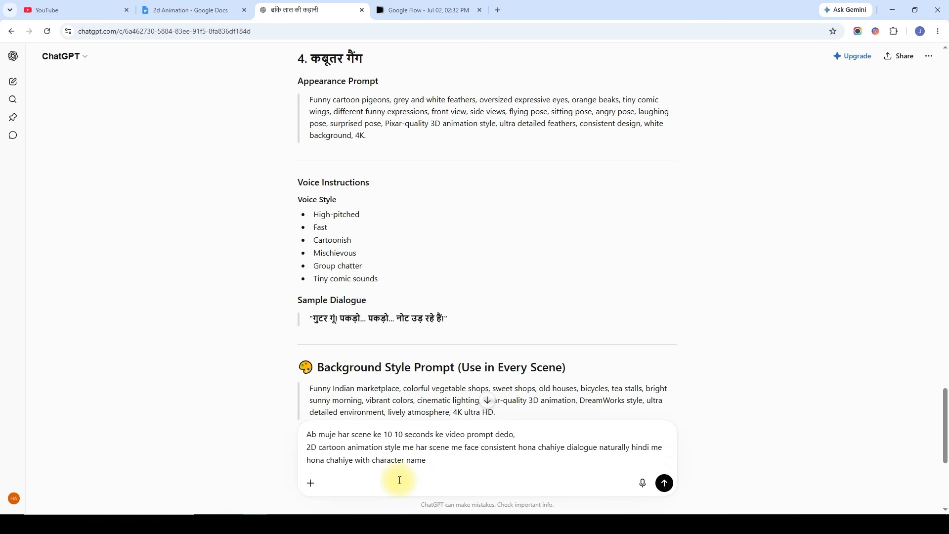
click(665, 483)
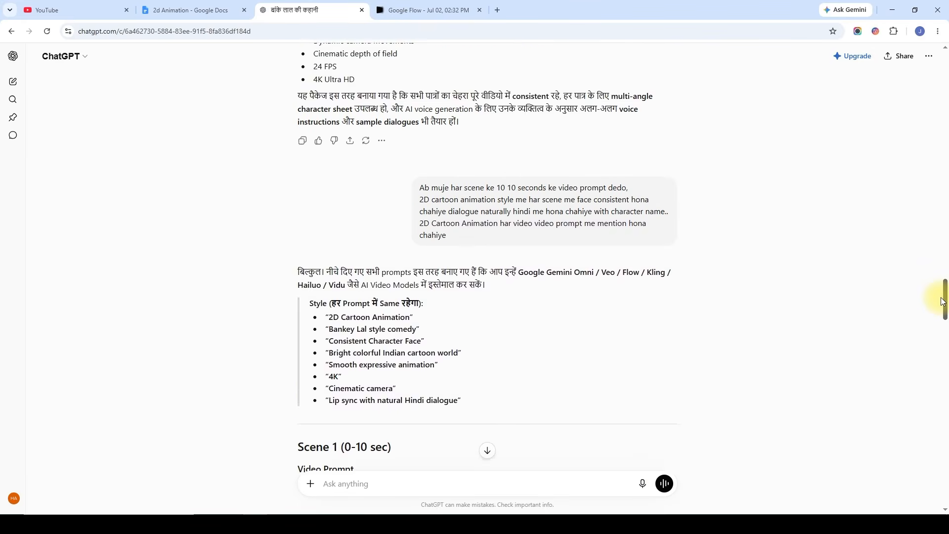
Copy the Scene 1 (0-10 sec) video prompt with its dialogue from the ChatGPT answer into the Google Flow prompt.
drag(941, 304, 942, 350)
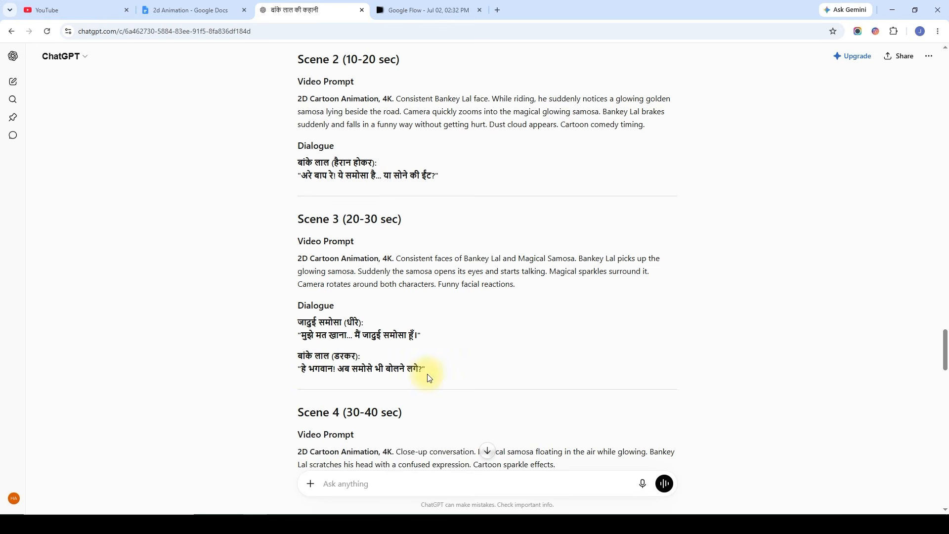
scroll(299, 197, up, 5)
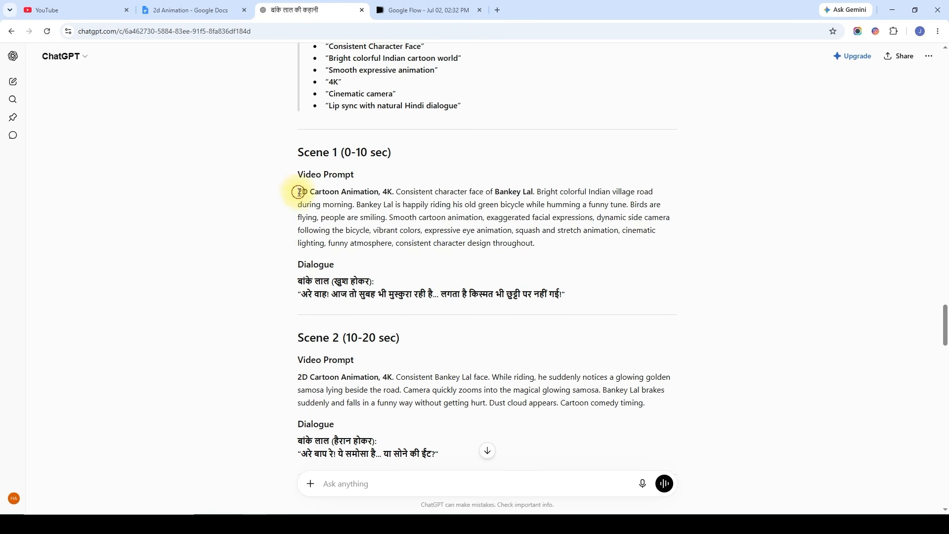
drag(299, 192, 583, 301)
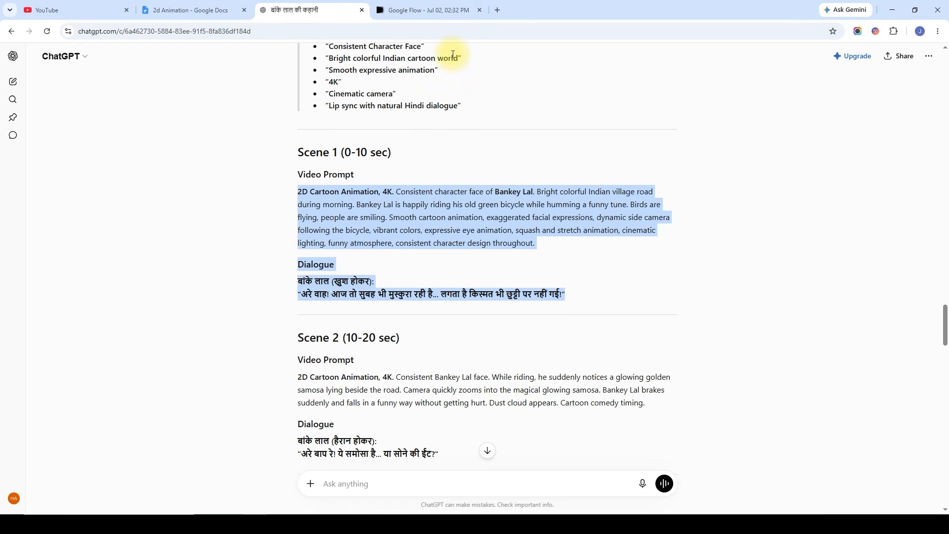
click(418, 13)
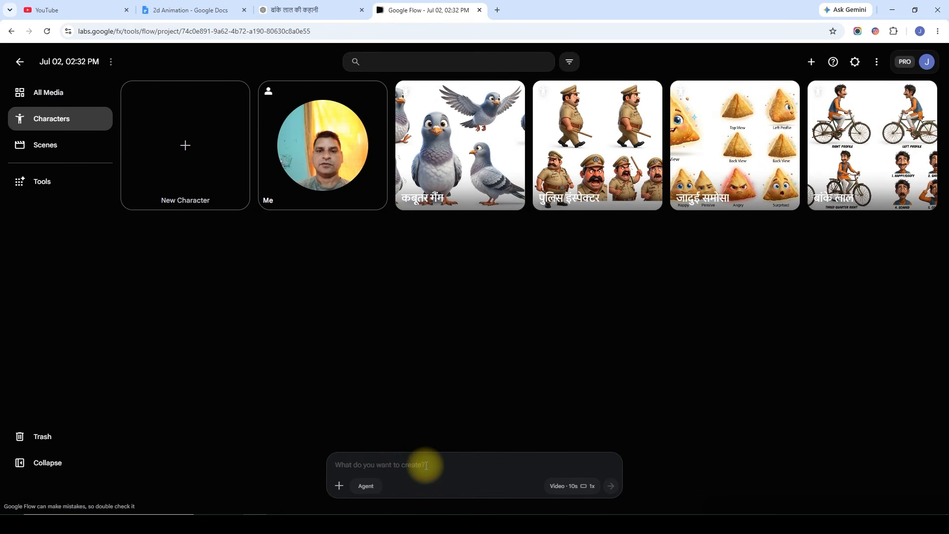
key(ctrl+v)
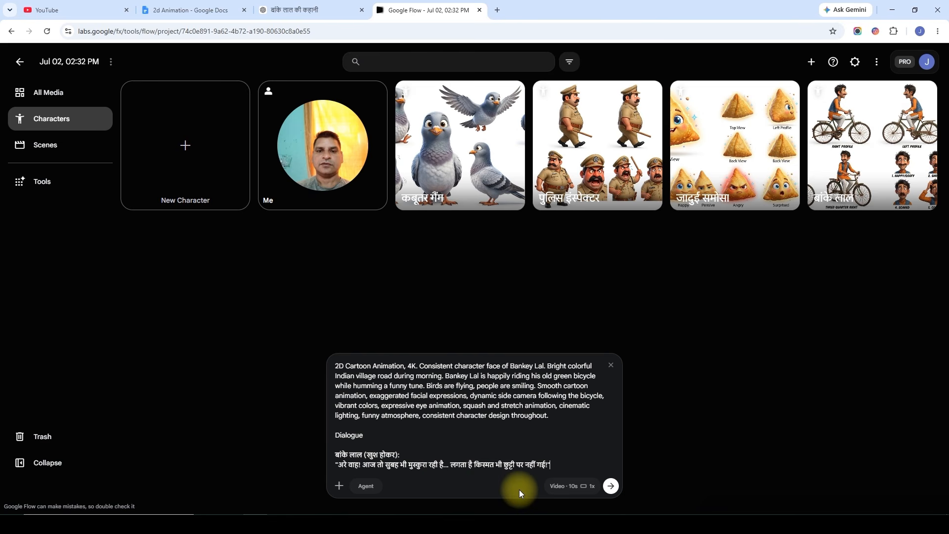
Configure the video generation to use the Omni Flash model with a 10s duration.
click(563, 489)
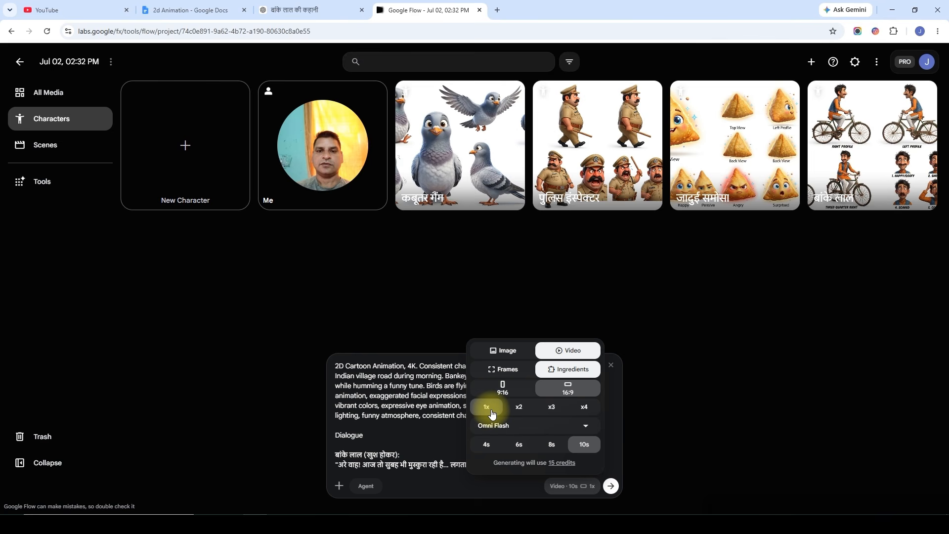
click(509, 425)
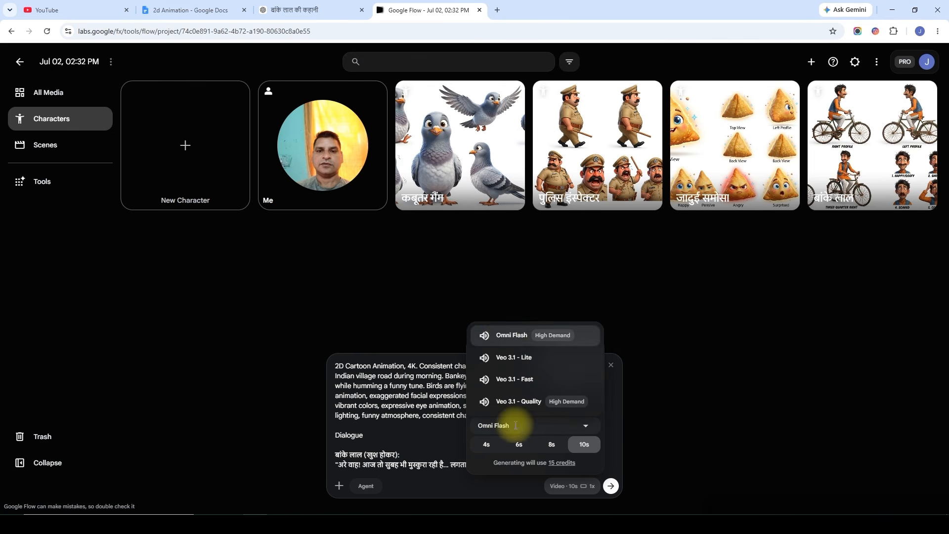
click(514, 337)
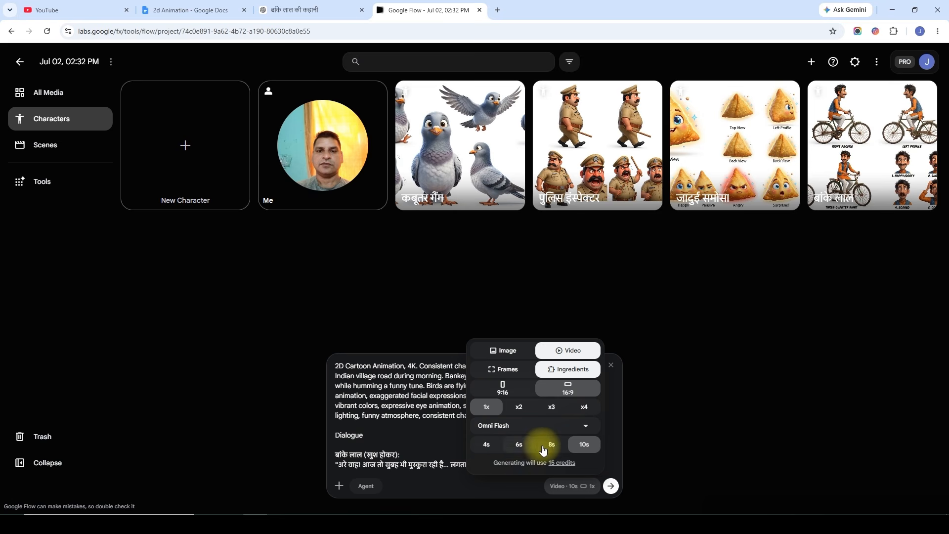
click(585, 447)
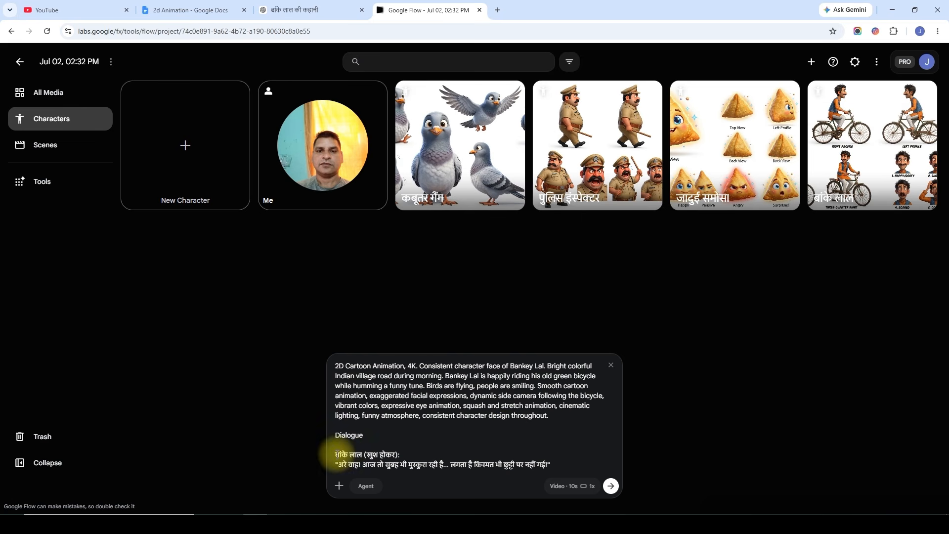
Tag the बांके लाल character before its name in the Scene 1 dialogue and generate the video.
drag(336, 456, 363, 455)
text(@)
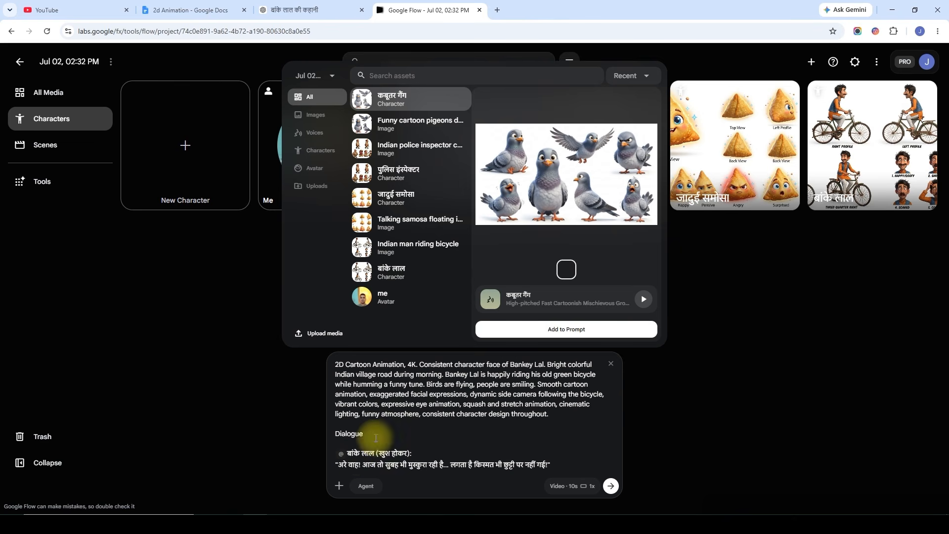
click(394, 278)
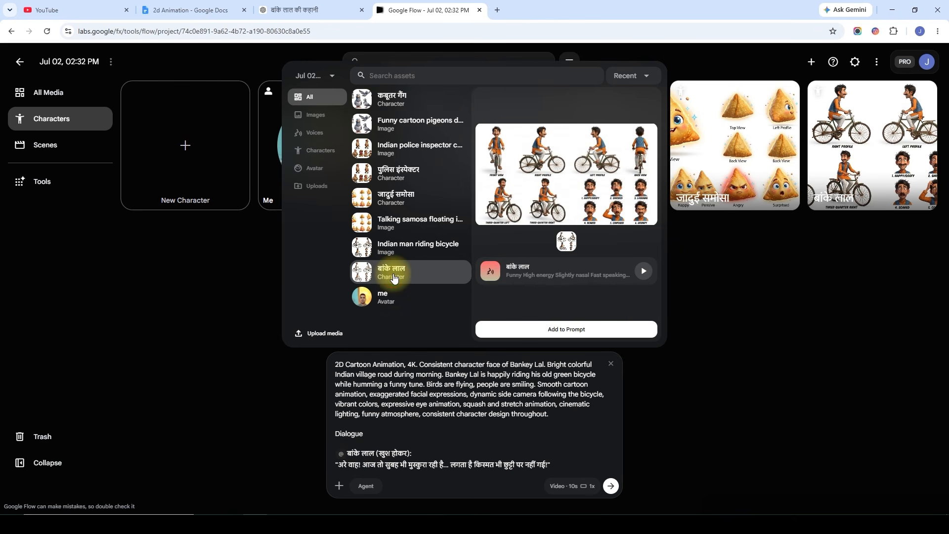
click(567, 331)
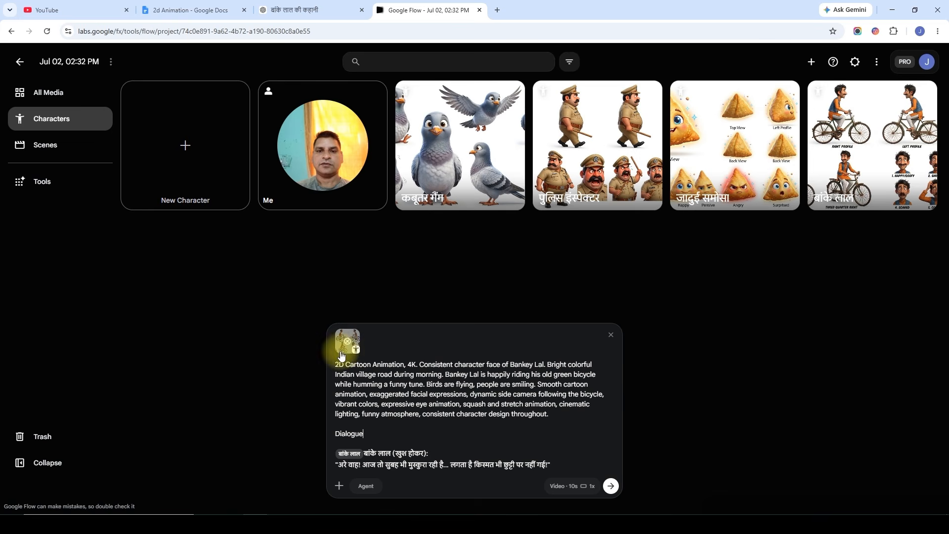
mouse_move(347, 356)
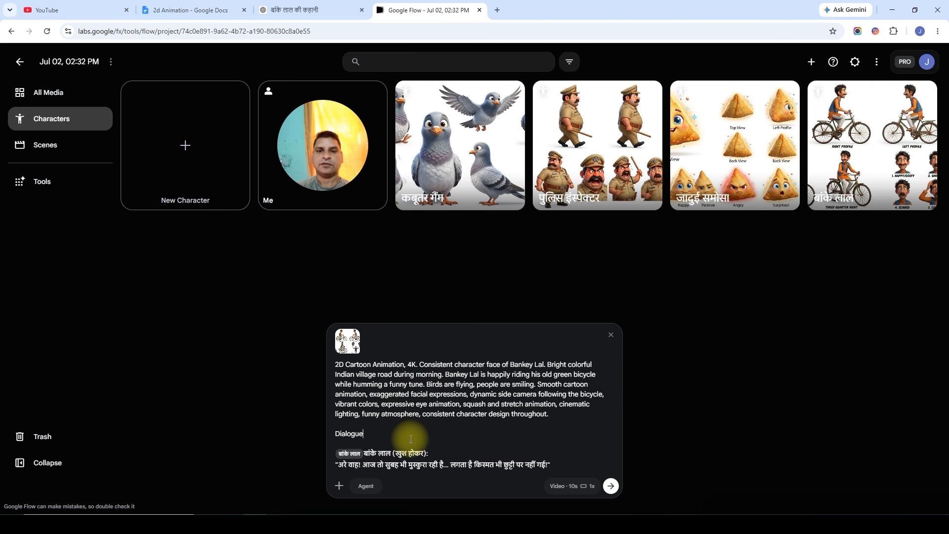
click(611, 489)
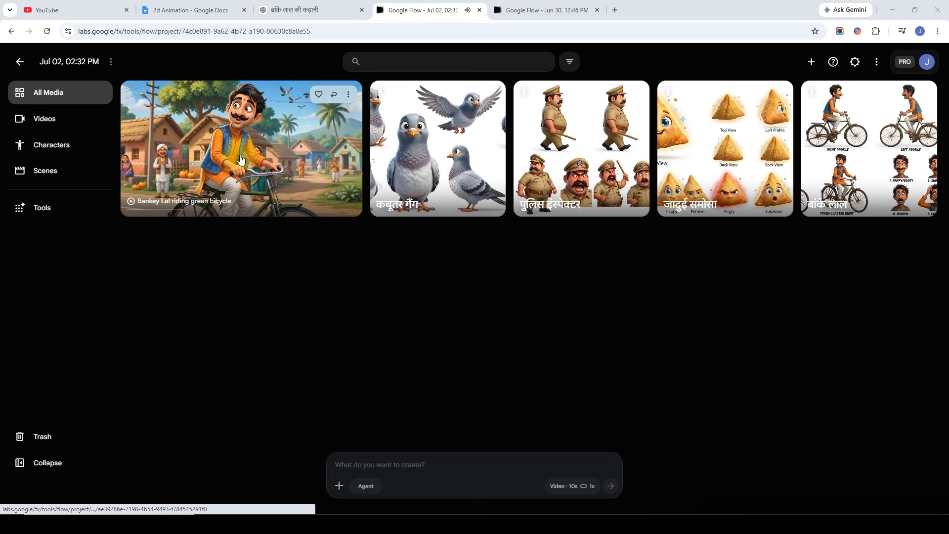
Play the generated Bankey Lal riding green bicycle video muted, download it and return to the project.
click(239, 193)
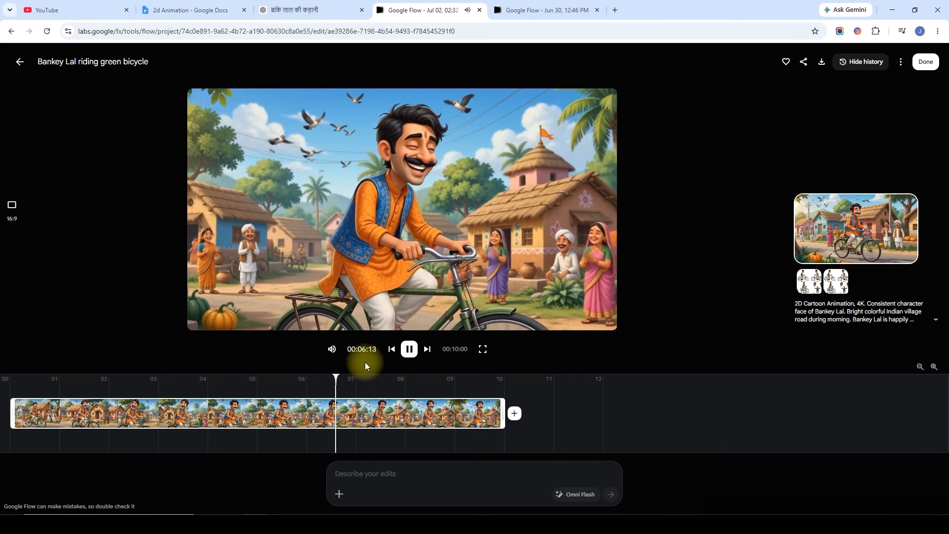
click(332, 350)
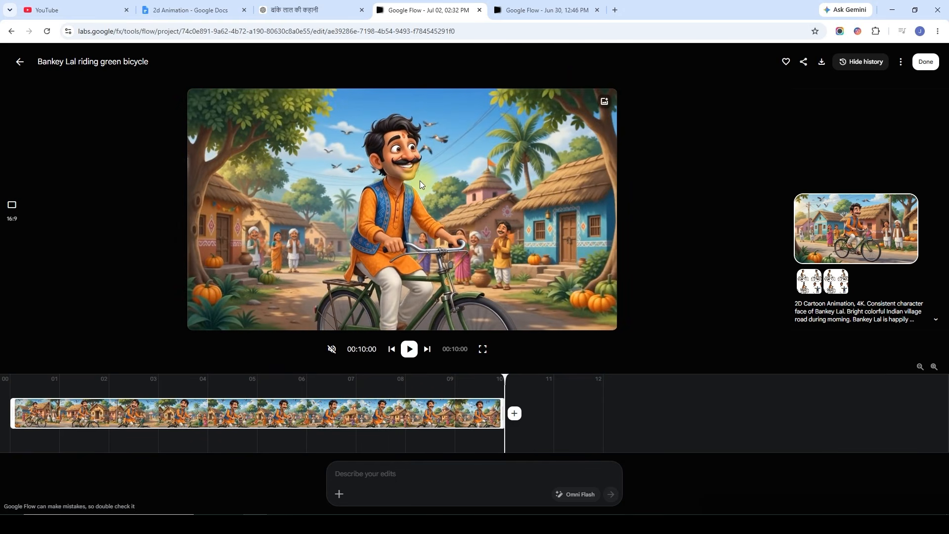
click(408, 349)
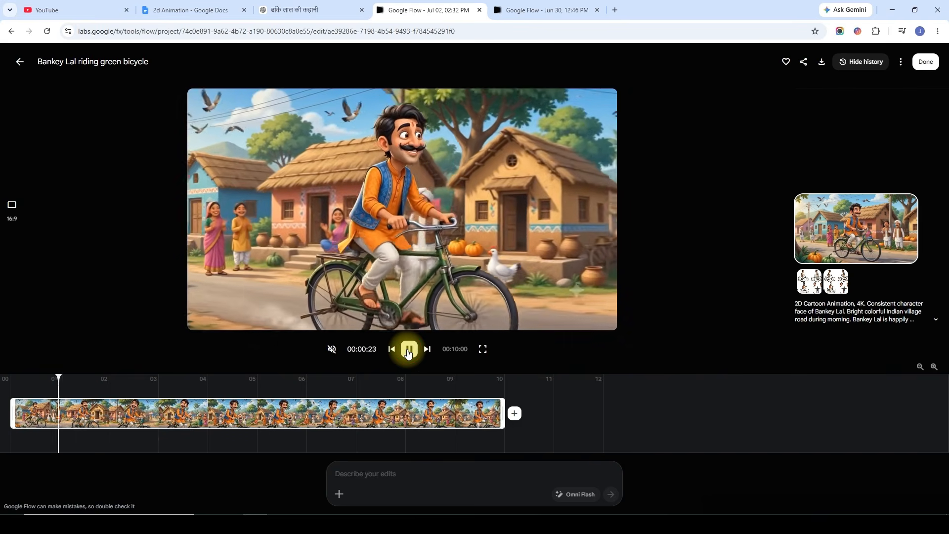
click(822, 62)
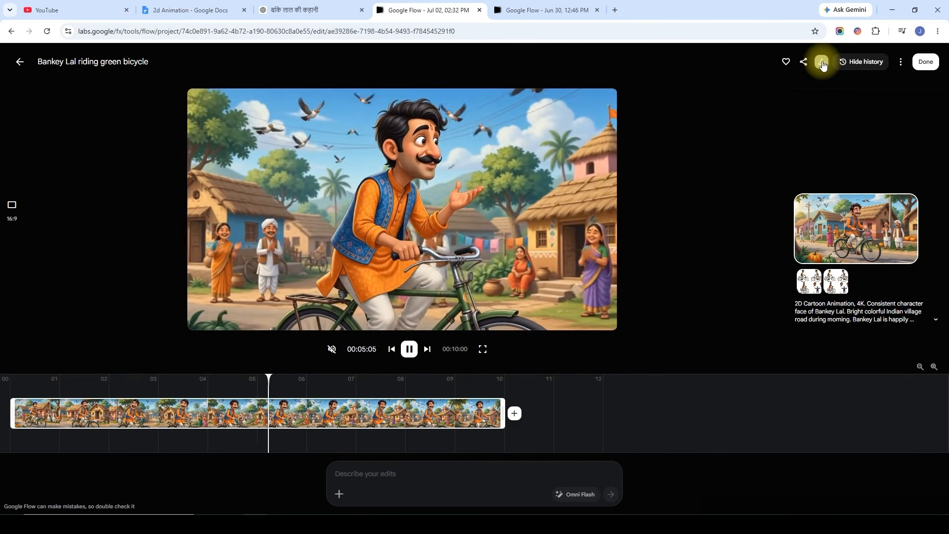
click(18, 61)
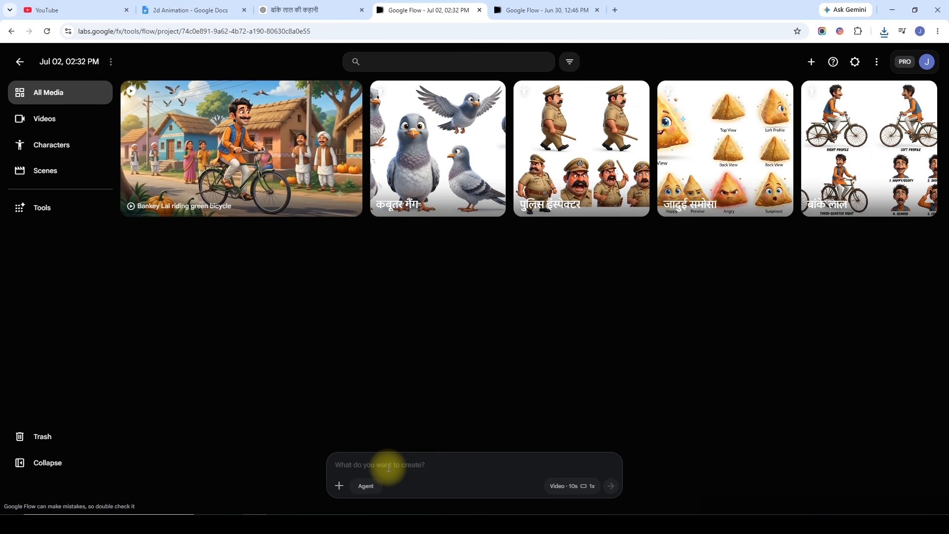
Copy the Scene 2 (10-20 sec) video prompt with its dialogue from ChatGPT into the Google Flow prompt.
click(292, 11)
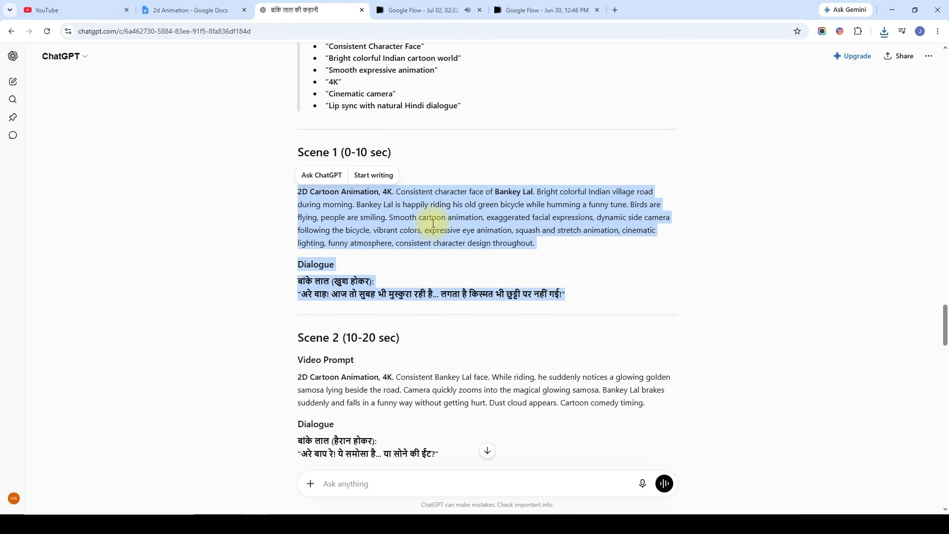
scroll(923, 315, down, 3)
drag(297, 201, 447, 278)
key(ctrl+c)
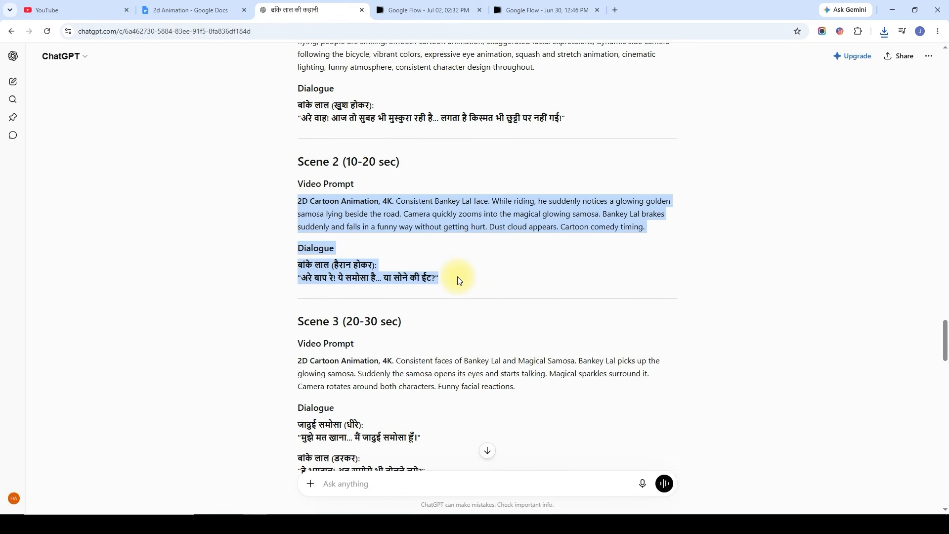
click(428, 10)
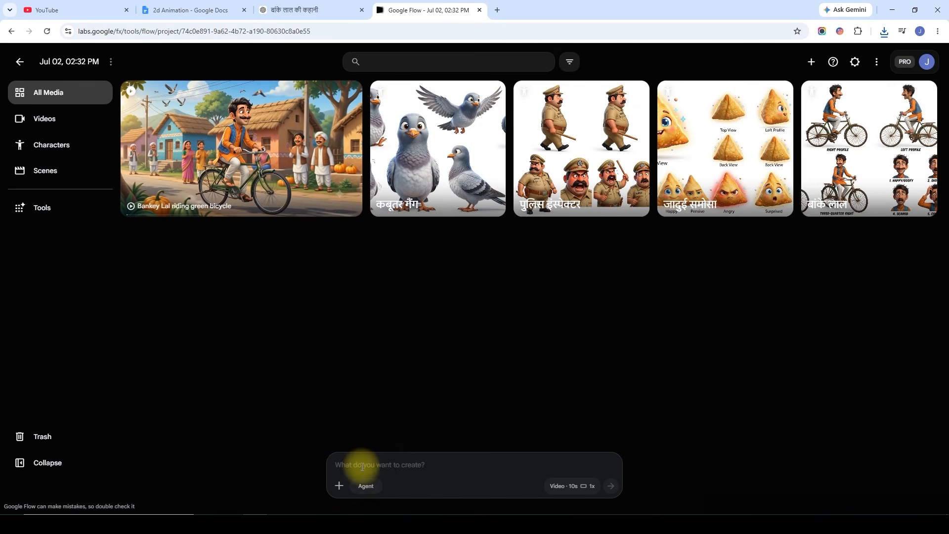
key(ctrl+v)
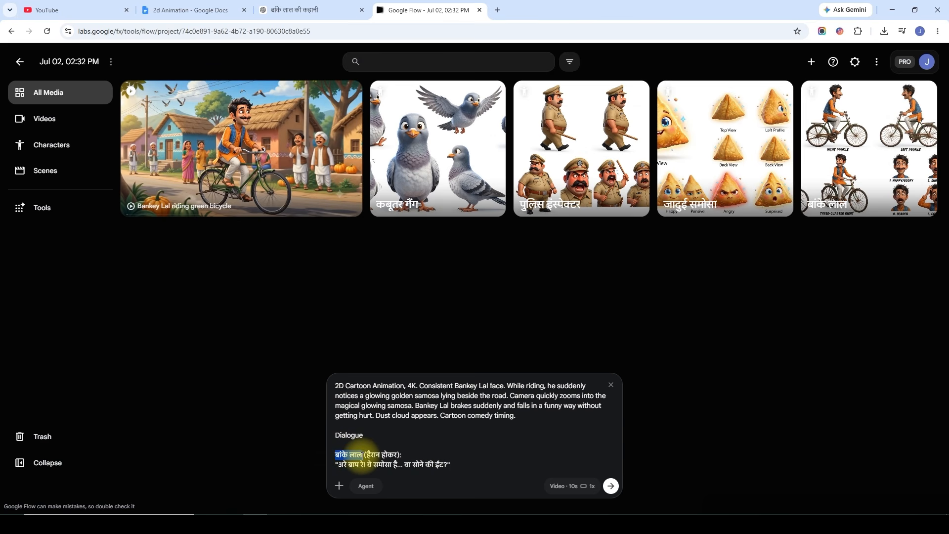
Tag the बांके लाल character in the Scene 2 dialogue and generate the video.
text(@)
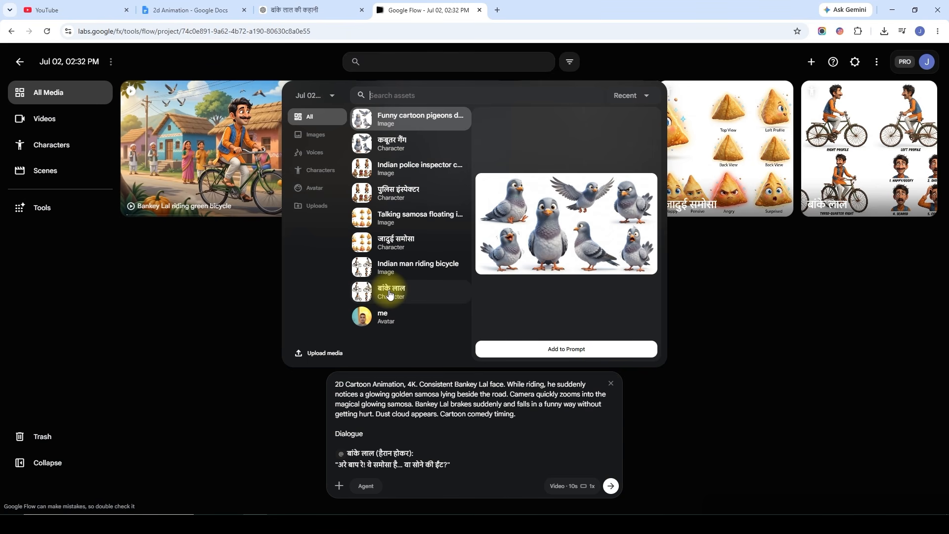
click(390, 294)
click(553, 348)
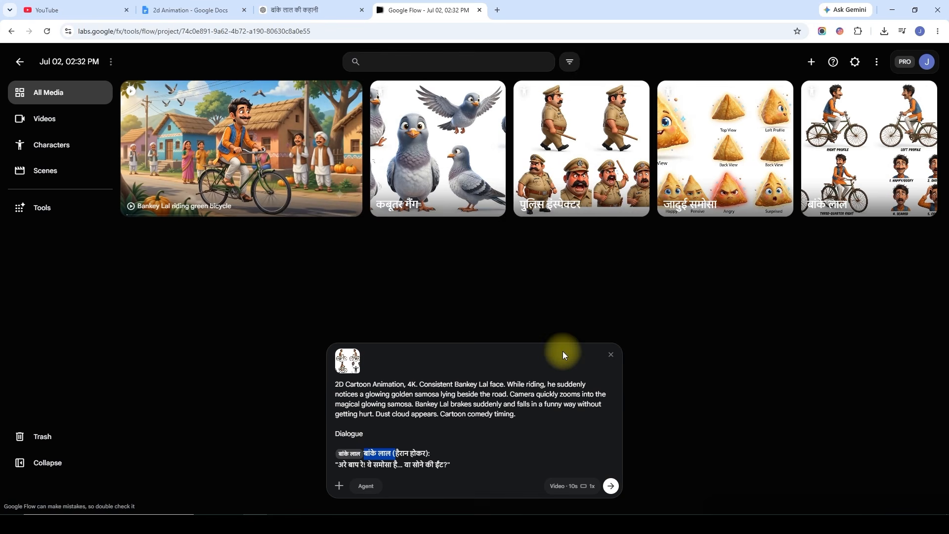
click(612, 486)
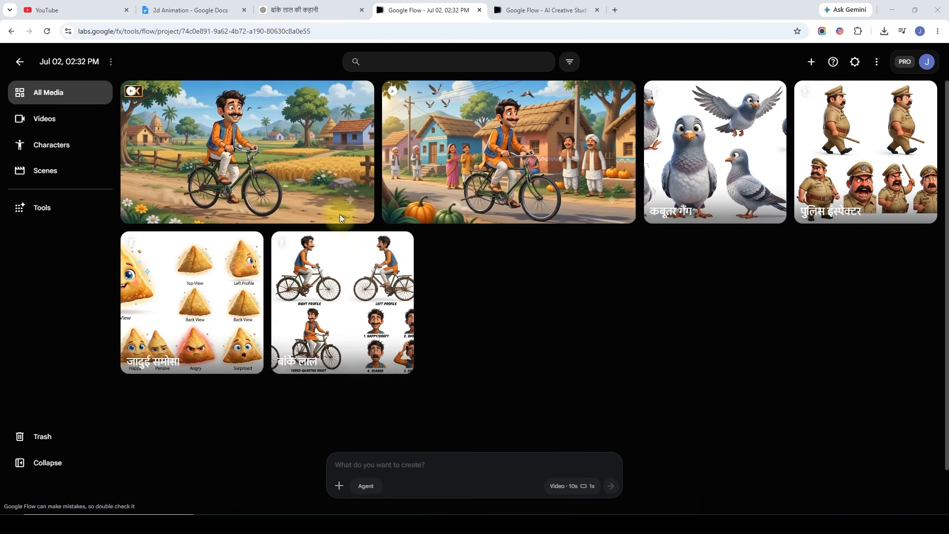
Play the generated Bankey Lal sees glowing samosa video muted, download it and return to the project.
click(272, 171)
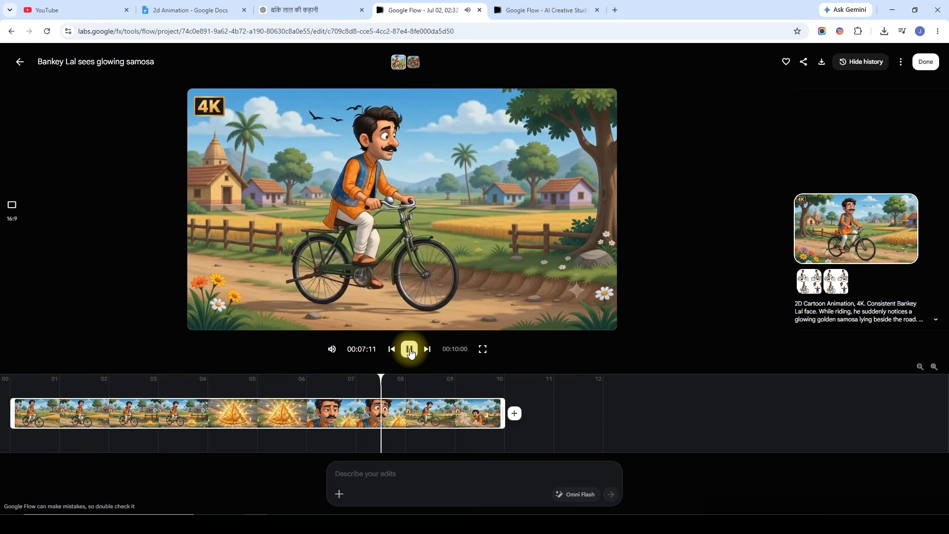
click(330, 350)
click(415, 356)
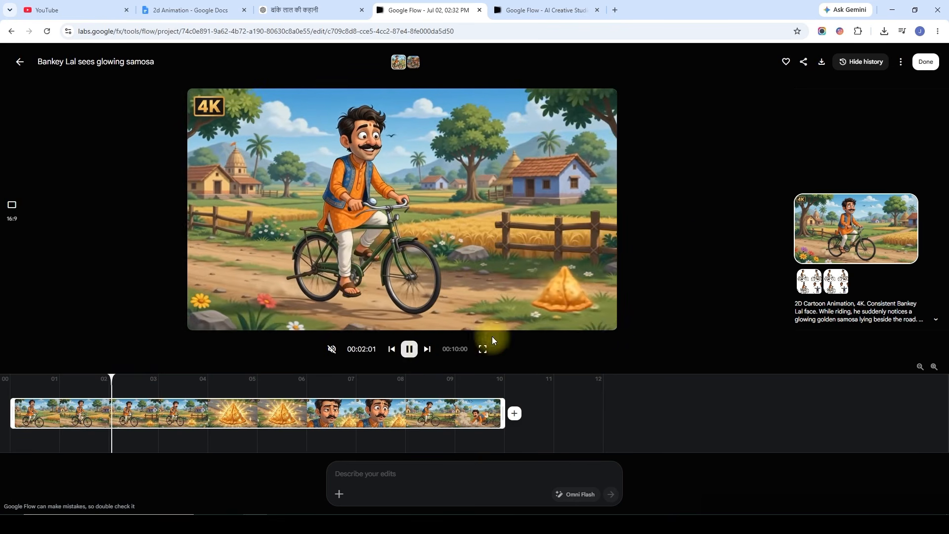
click(821, 61)
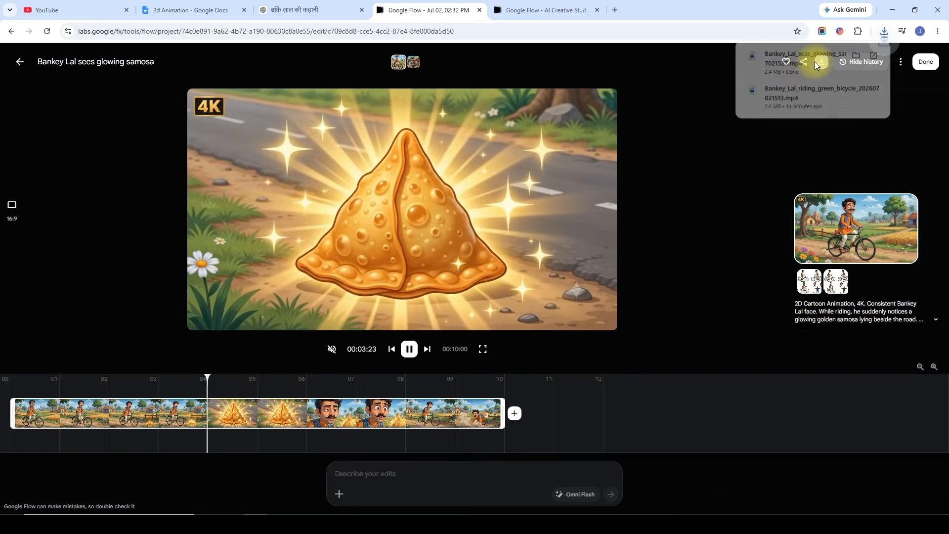
click(19, 61)
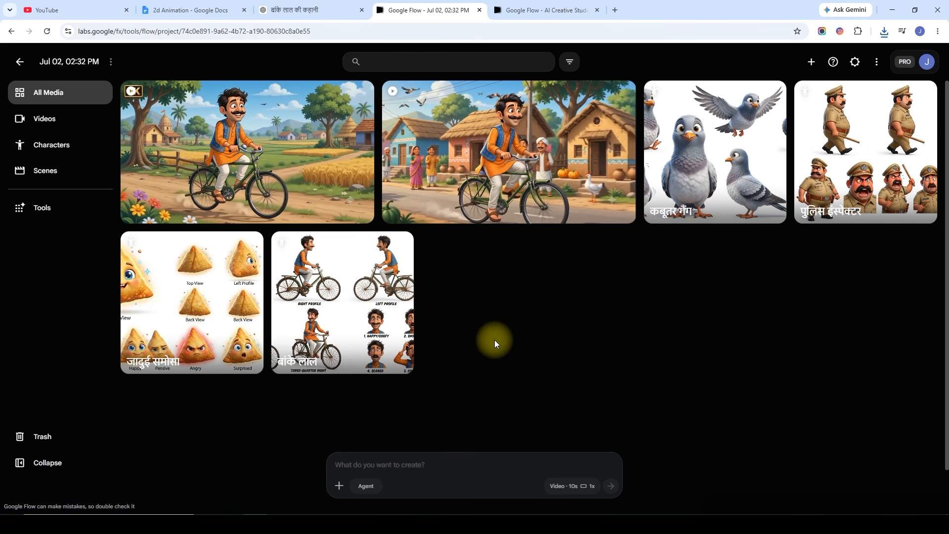
Copy the Scene 3 (20-30 sec) video prompt with both characters' dialogue from ChatGPT into the Google Flow prompt.
click(291, 13)
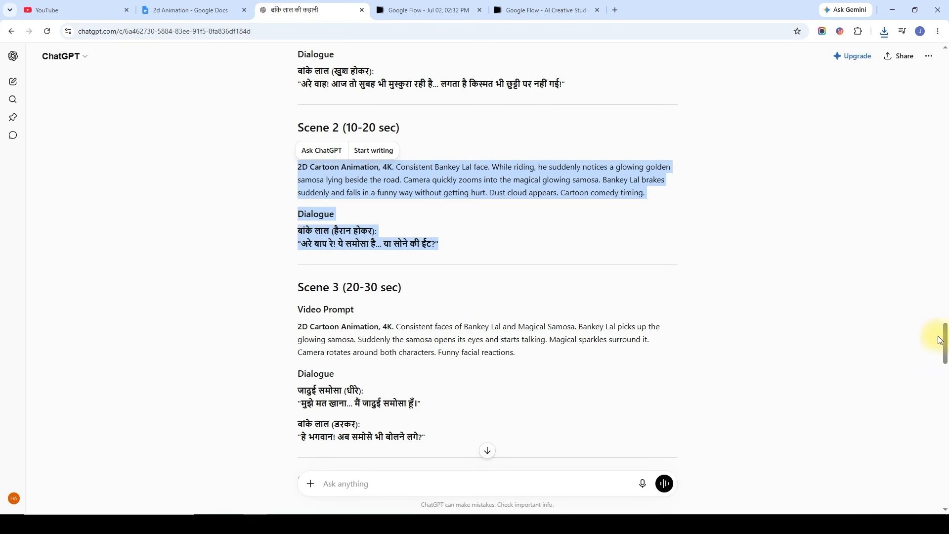
scroll(939, 340, down, 3)
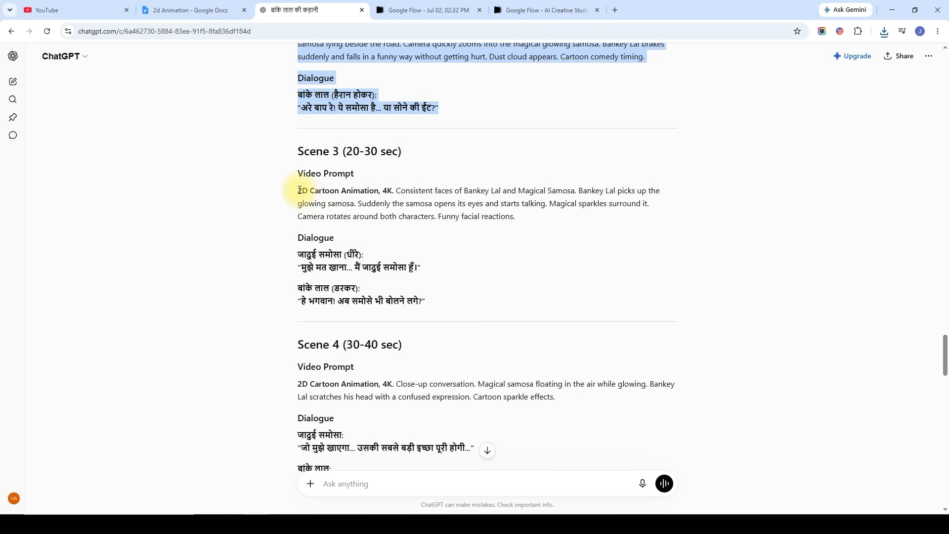
drag(300, 190, 431, 308)
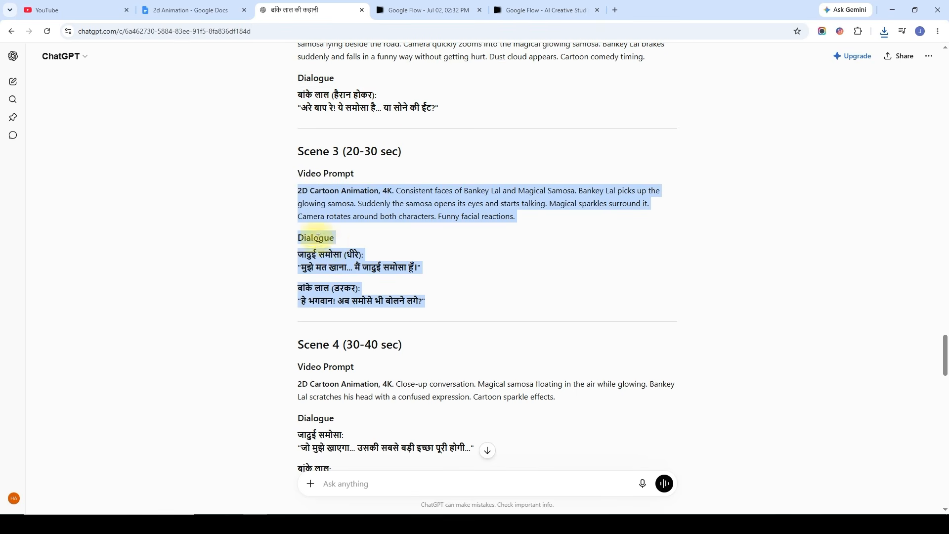
right_click(333, 295)
click(363, 309)
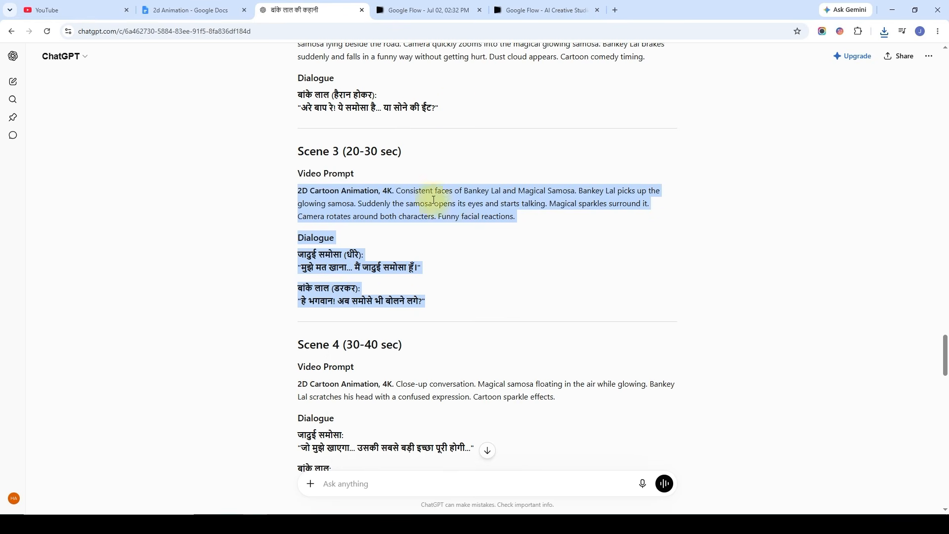
click(424, 10)
key(ctrl+v)
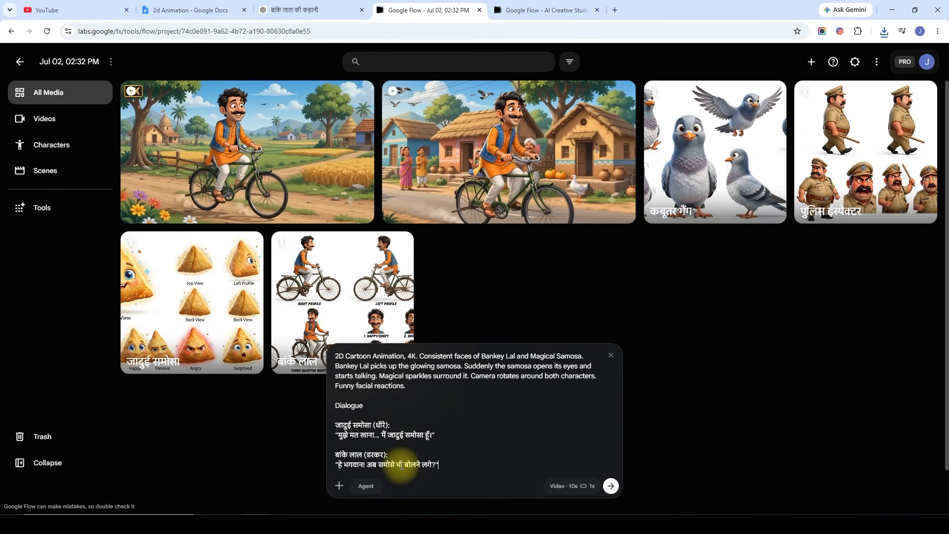
Tag the जादुई समोसा and बांके लाल characters before their Scene 3 dialogue lines and generate the video.
click(363, 421)
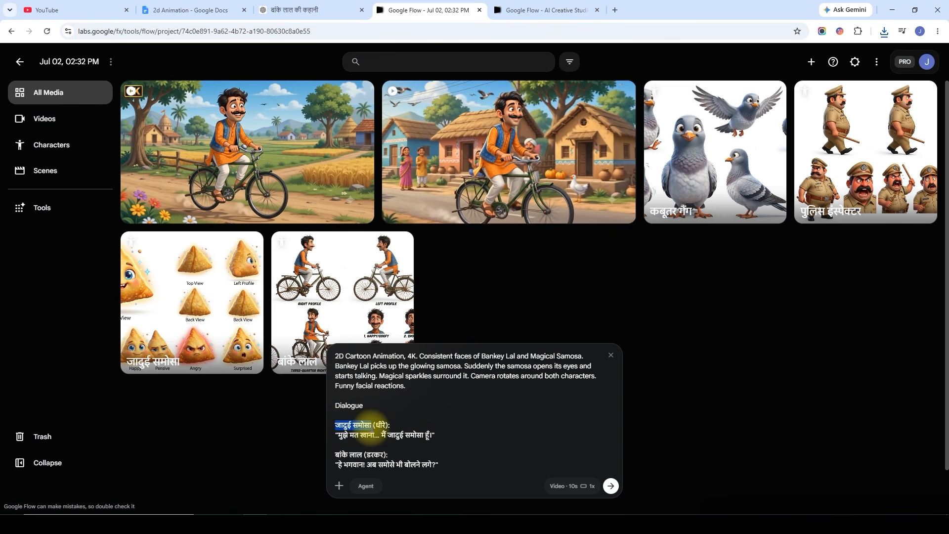
text(@)
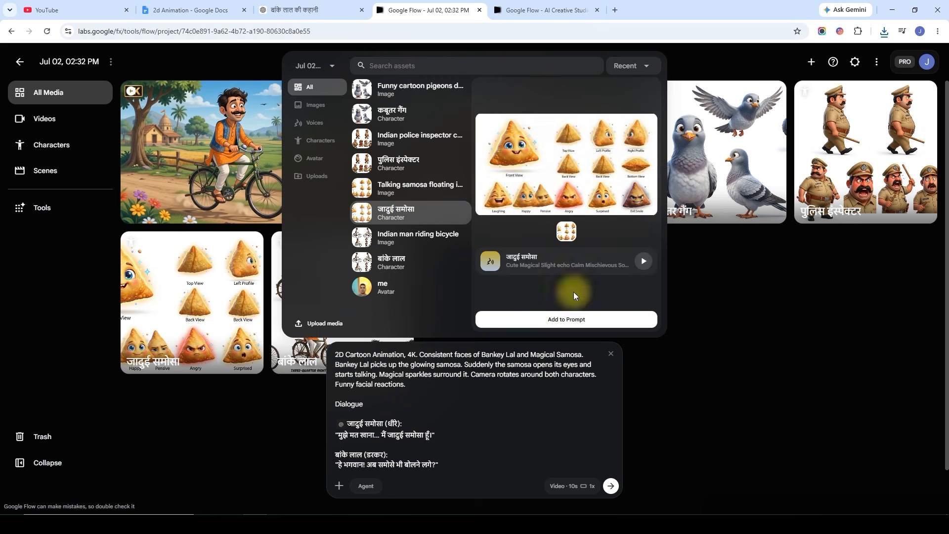
click(544, 322)
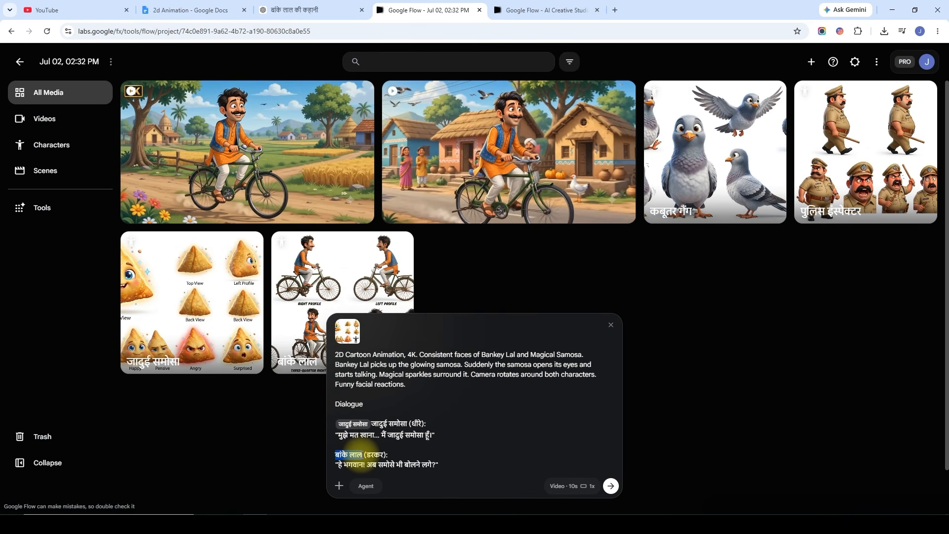
text(@)
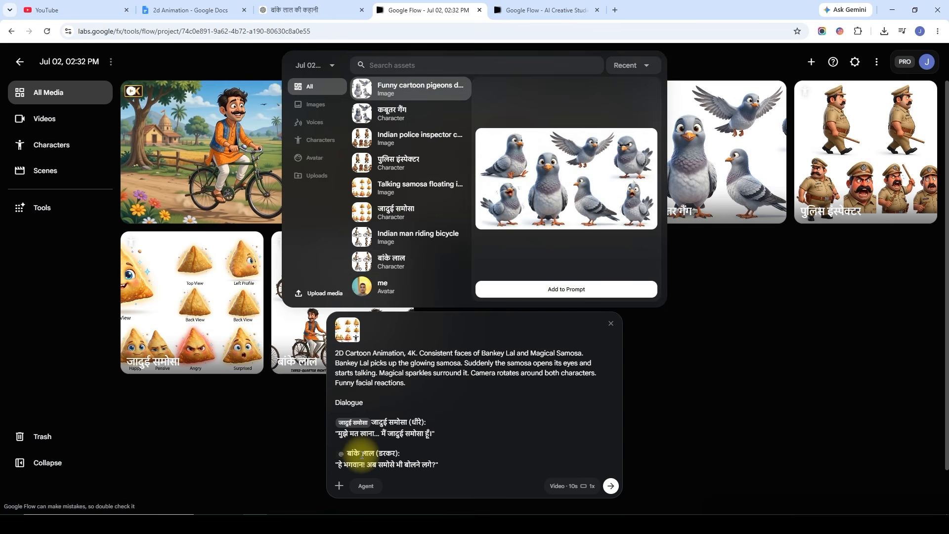
click(394, 266)
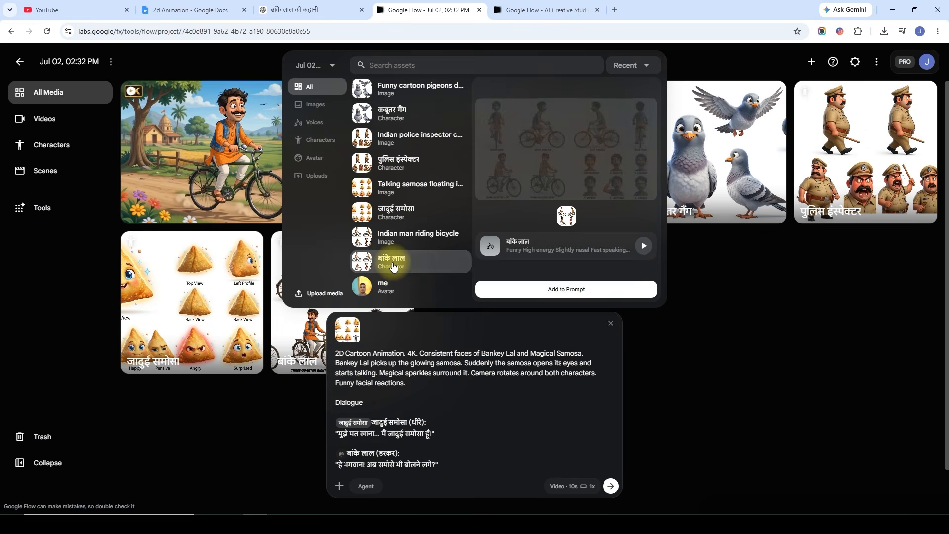
click(556, 293)
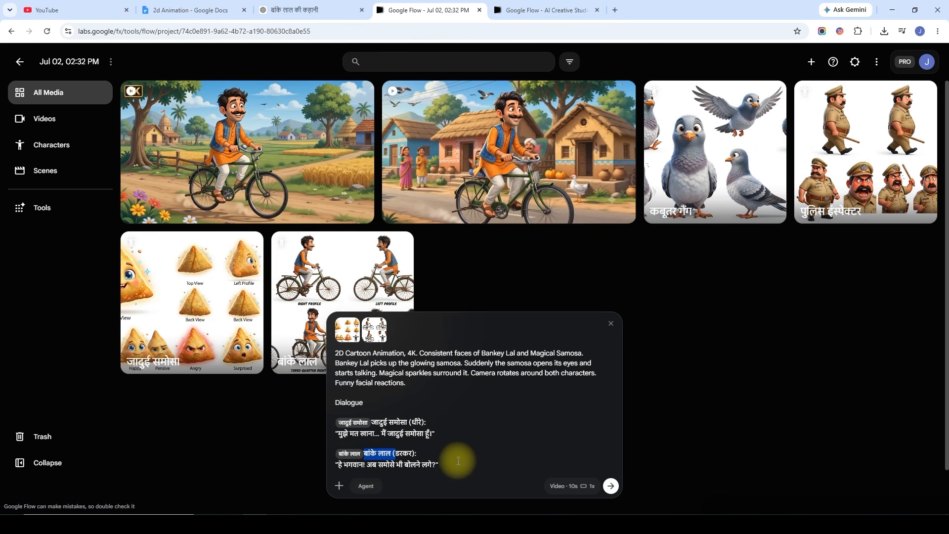
click(611, 487)
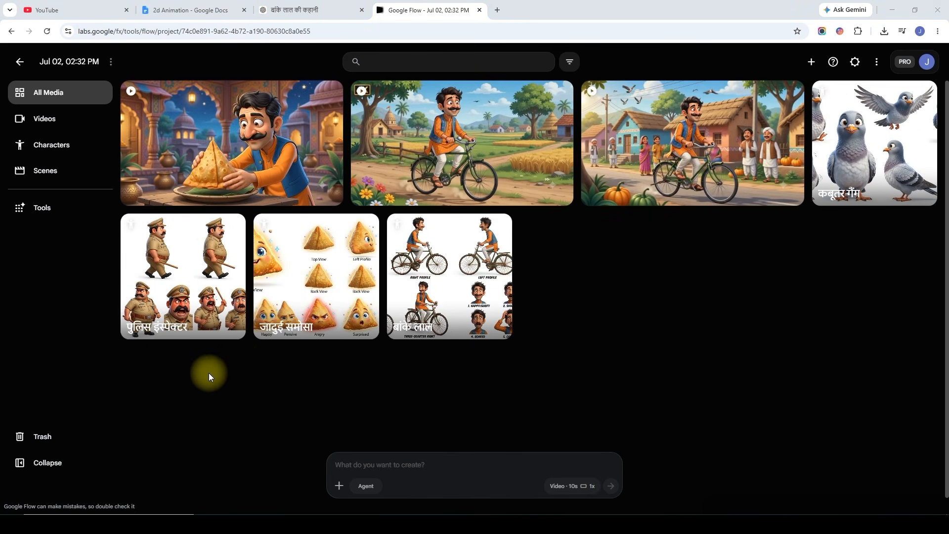
Play the generated Bankey Lal picks up samosa video, mute it, download it and return to the project.
click(236, 163)
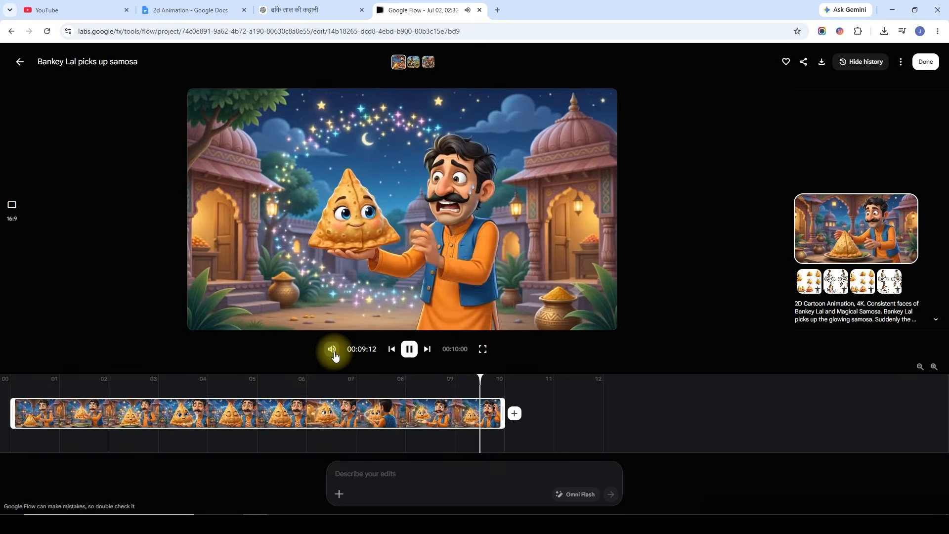
click(332, 350)
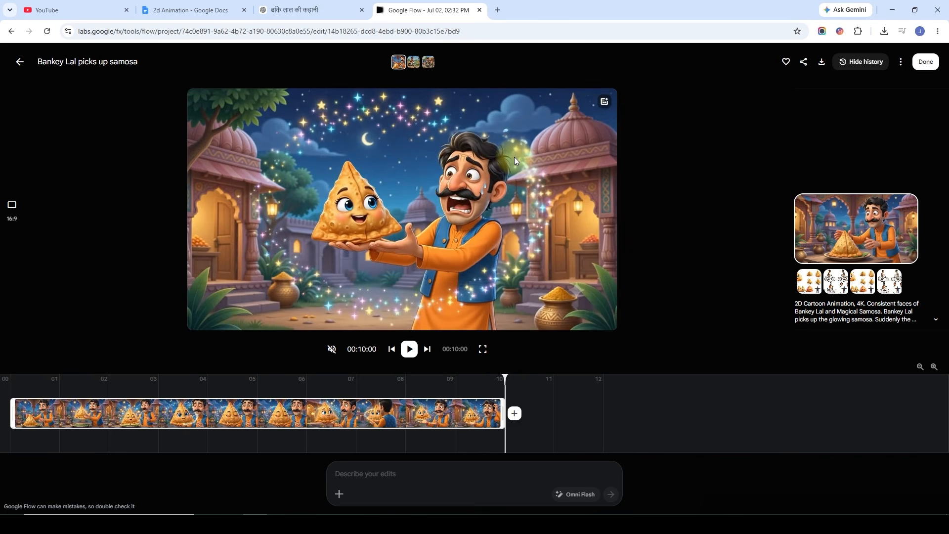
click(822, 62)
click(20, 62)
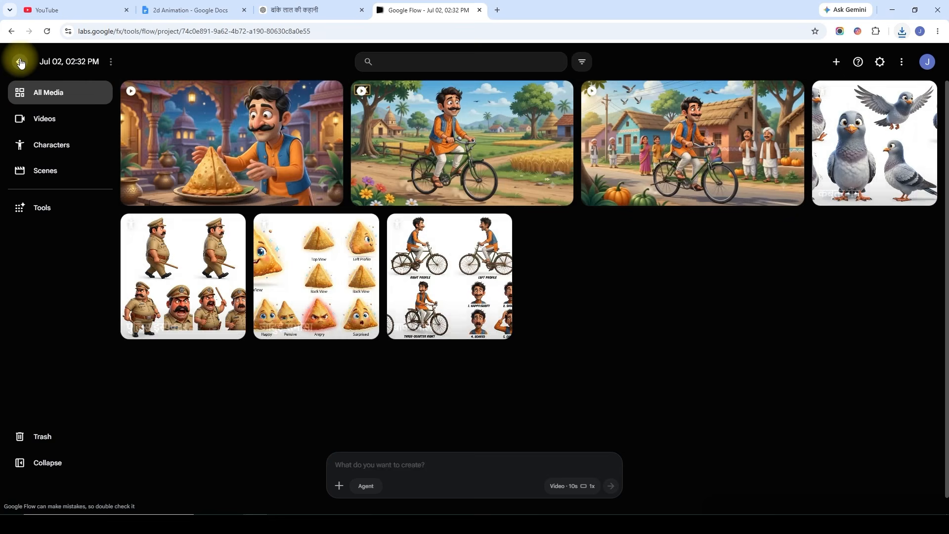
Look through all the generated scene videos in the Google Flow project's media.
click(309, 10)
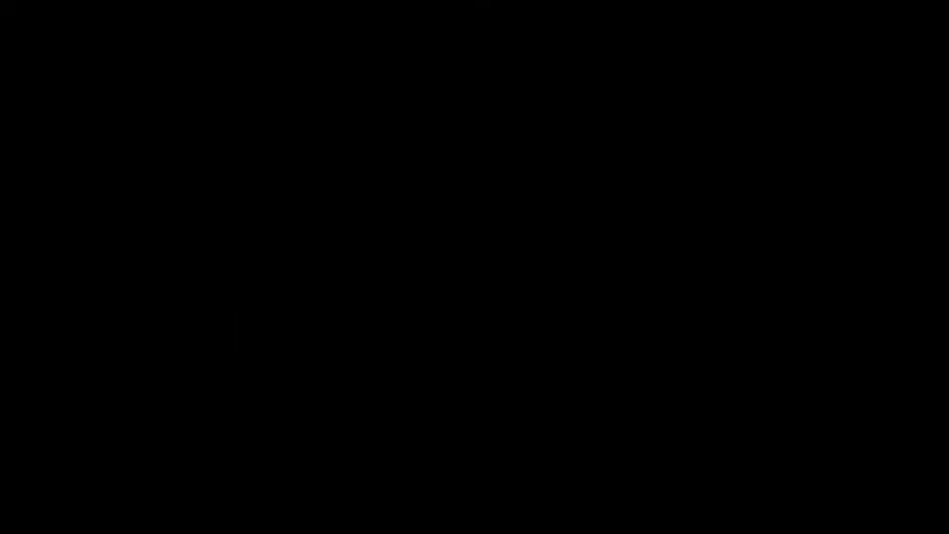
scroll(946, 292, down, 5)
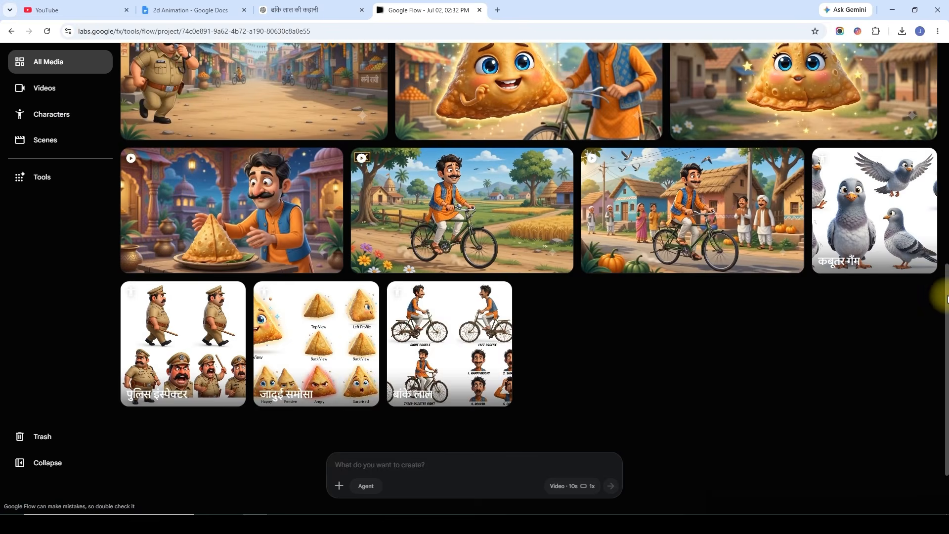
drag(946, 297, 945, 83)
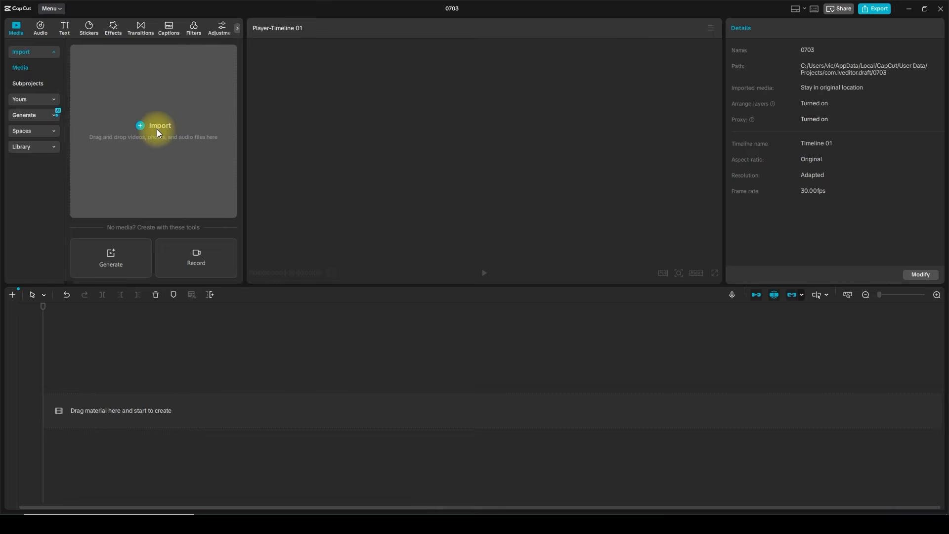
Switch to CapCut and import the numbered scene videos from the Sample folder into project 0703.
click(158, 129)
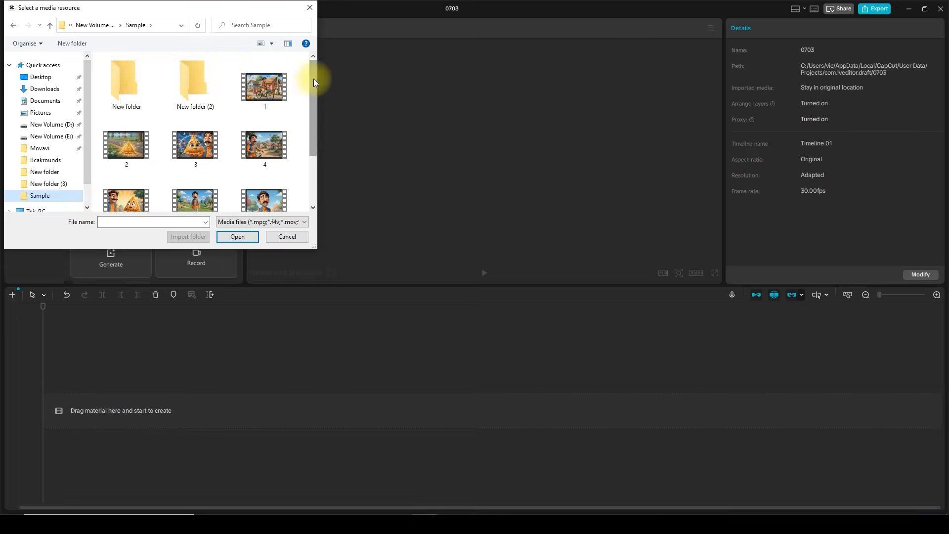
drag(311, 129, 311, 179)
shift+click(195, 190)
click(231, 238)
click(237, 127)
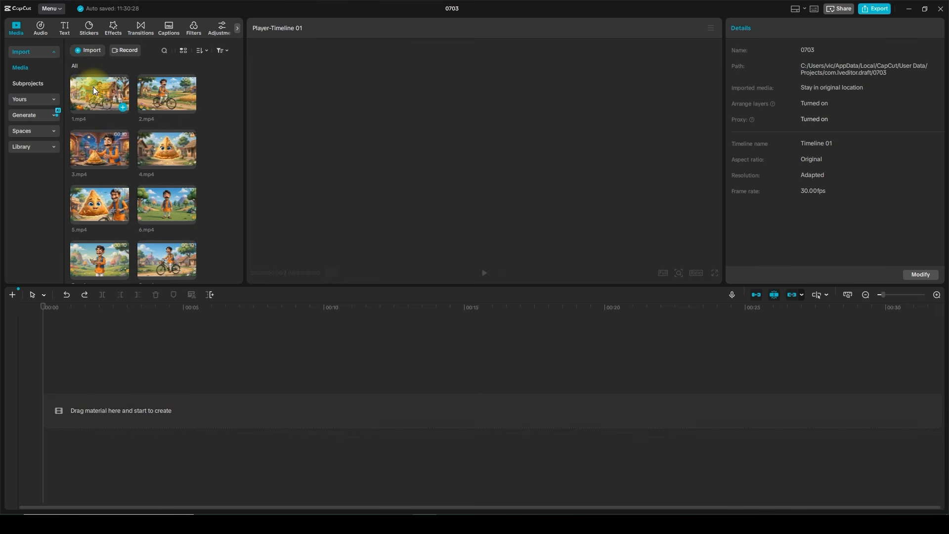
Place clips 1.mp4 to 6.mp4 end to end in numerical order on the main timeline track.
drag(94, 85, 73, 397)
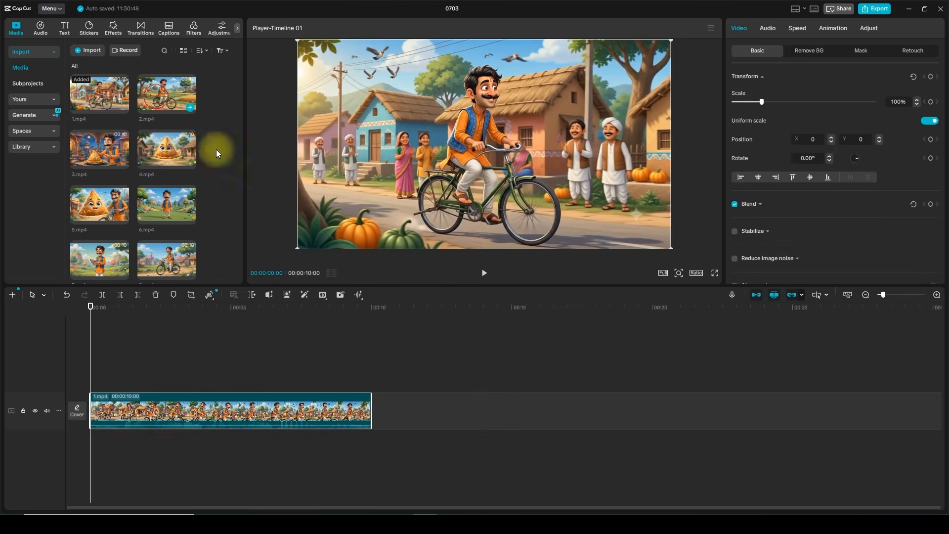
drag(166, 94, 384, 413)
drag(74, 149, 621, 399)
drag(888, 295, 881, 295)
drag(167, 150, 363, 411)
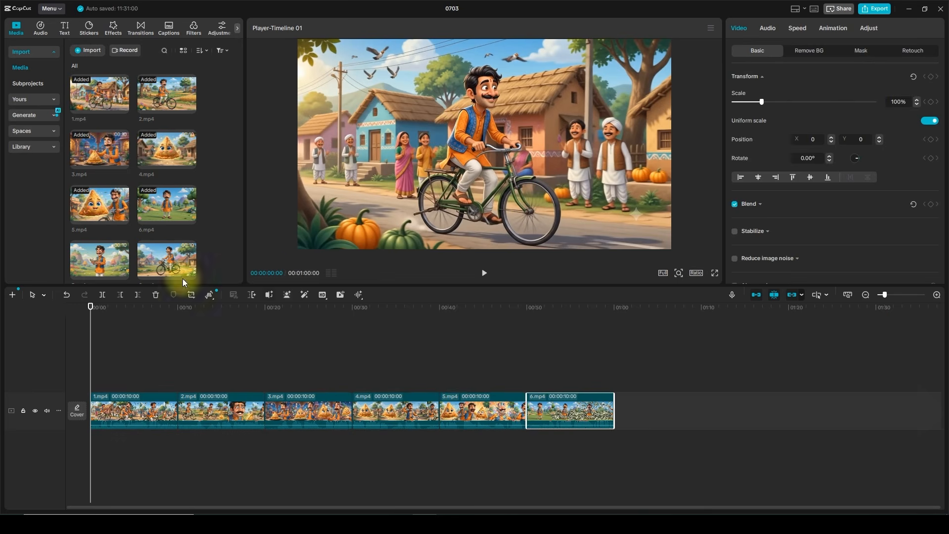
Append the remaining clips 7.mp4 to 12.mp4 in numerical order after 6.mp4 on the same track.
drag(240, 123, 240, 202)
drag(80, 192, 830, 411)
drag(167, 193, 890, 410)
drag(536, 508, 631, 510)
drag(99, 249, 766, 410)
drag(166, 252, 850, 410)
Scrub back and forth through the assembled timeline to check the sequence of the scene clips.
drag(494, 507, 316, 507)
scroll(87, 381, down, 2)
drag(90, 380, 558, 361)
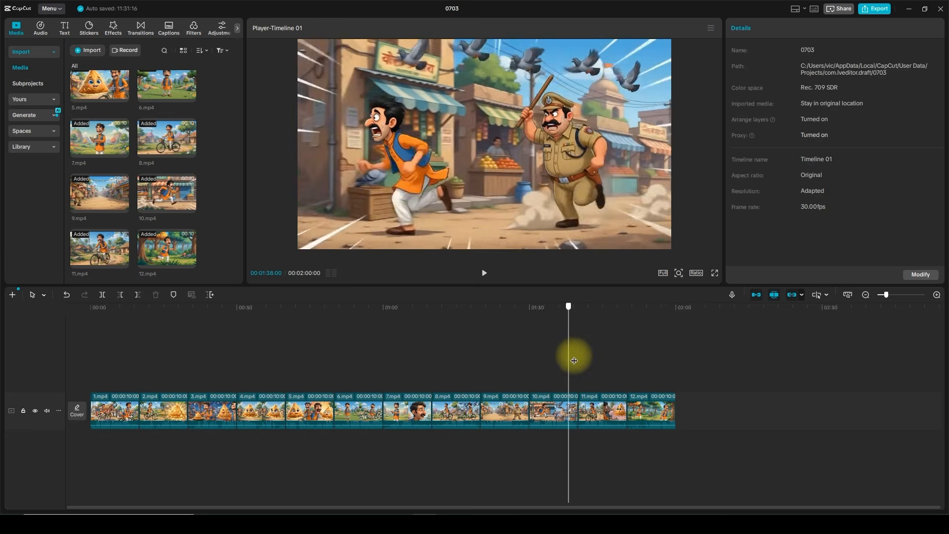
drag(557, 361, 690, 362)
drag(619, 360, 209, 366)
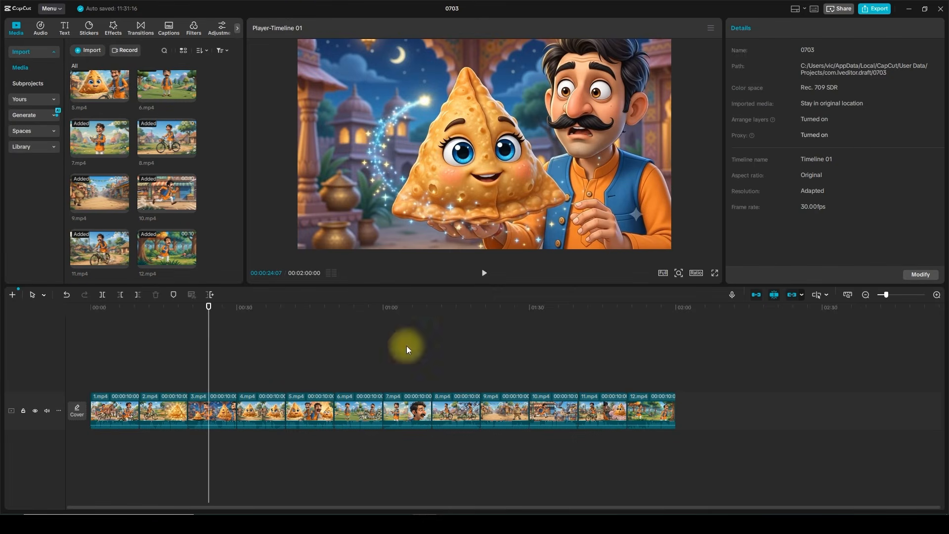
Open the export settings for the assembled cartoon timeline.
key(ctrl+e)
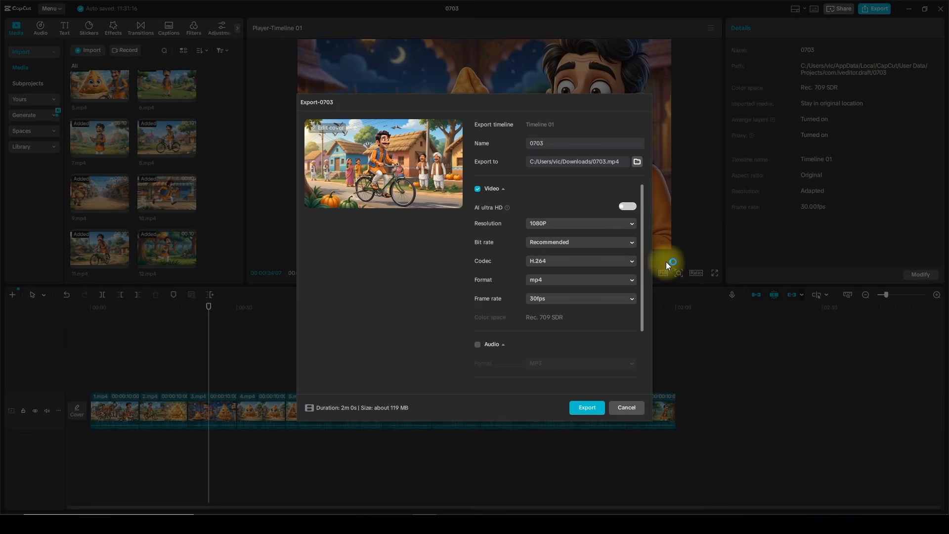